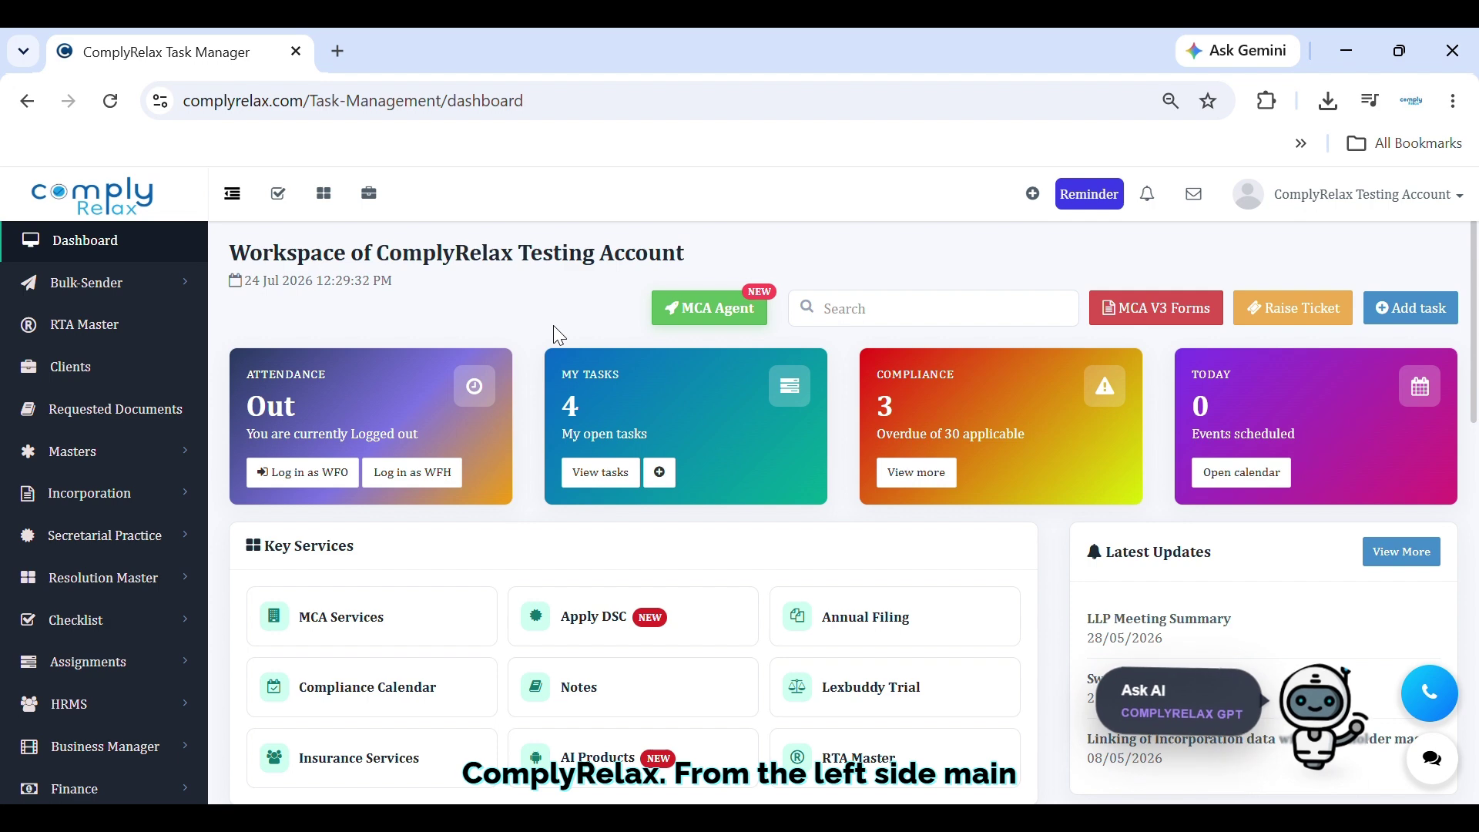
Step: Open the Standard Checklist page and look over the ready-made checklists
left_click(69, 618)
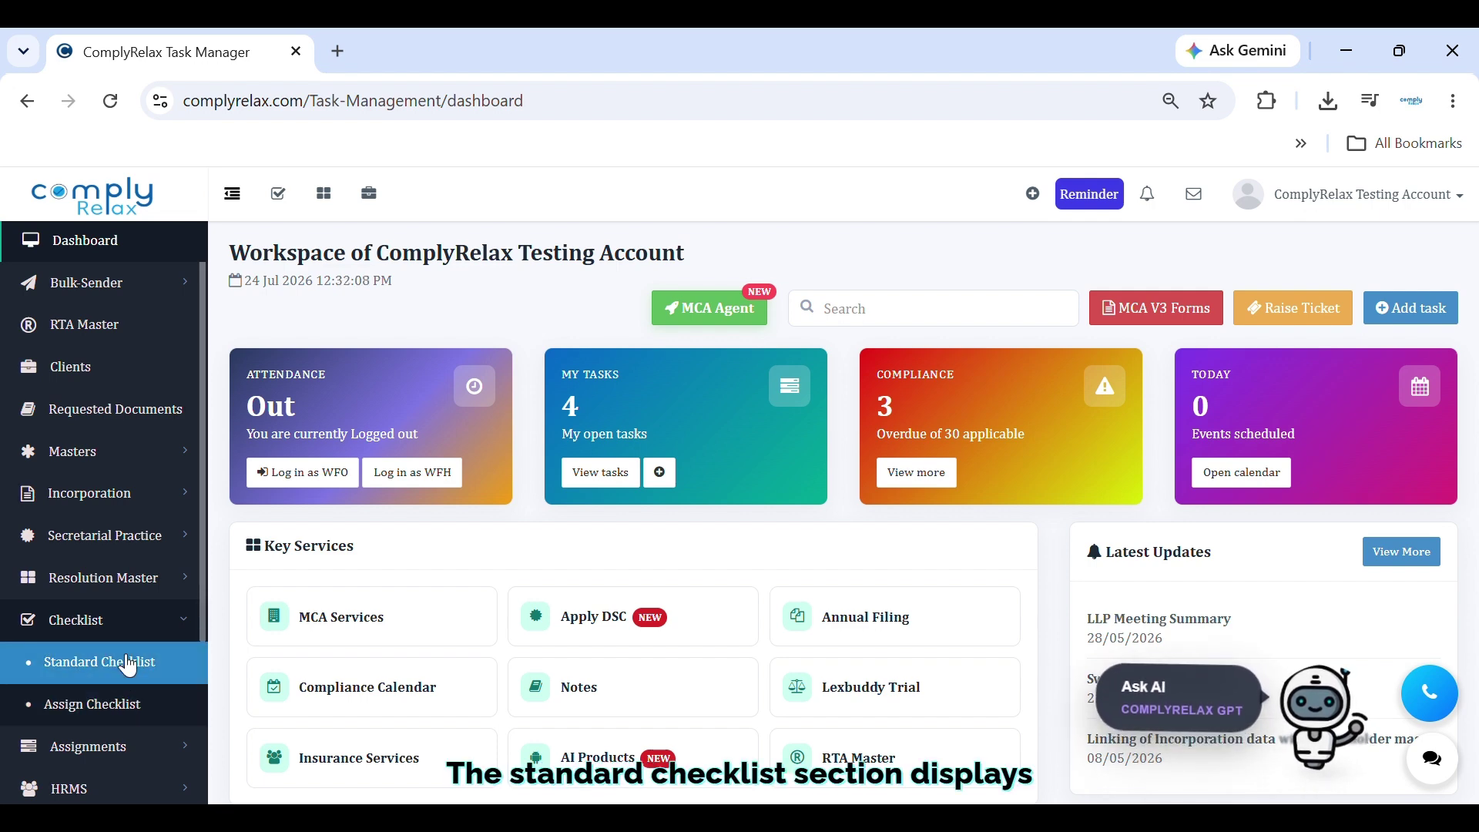
left_click(129, 664)
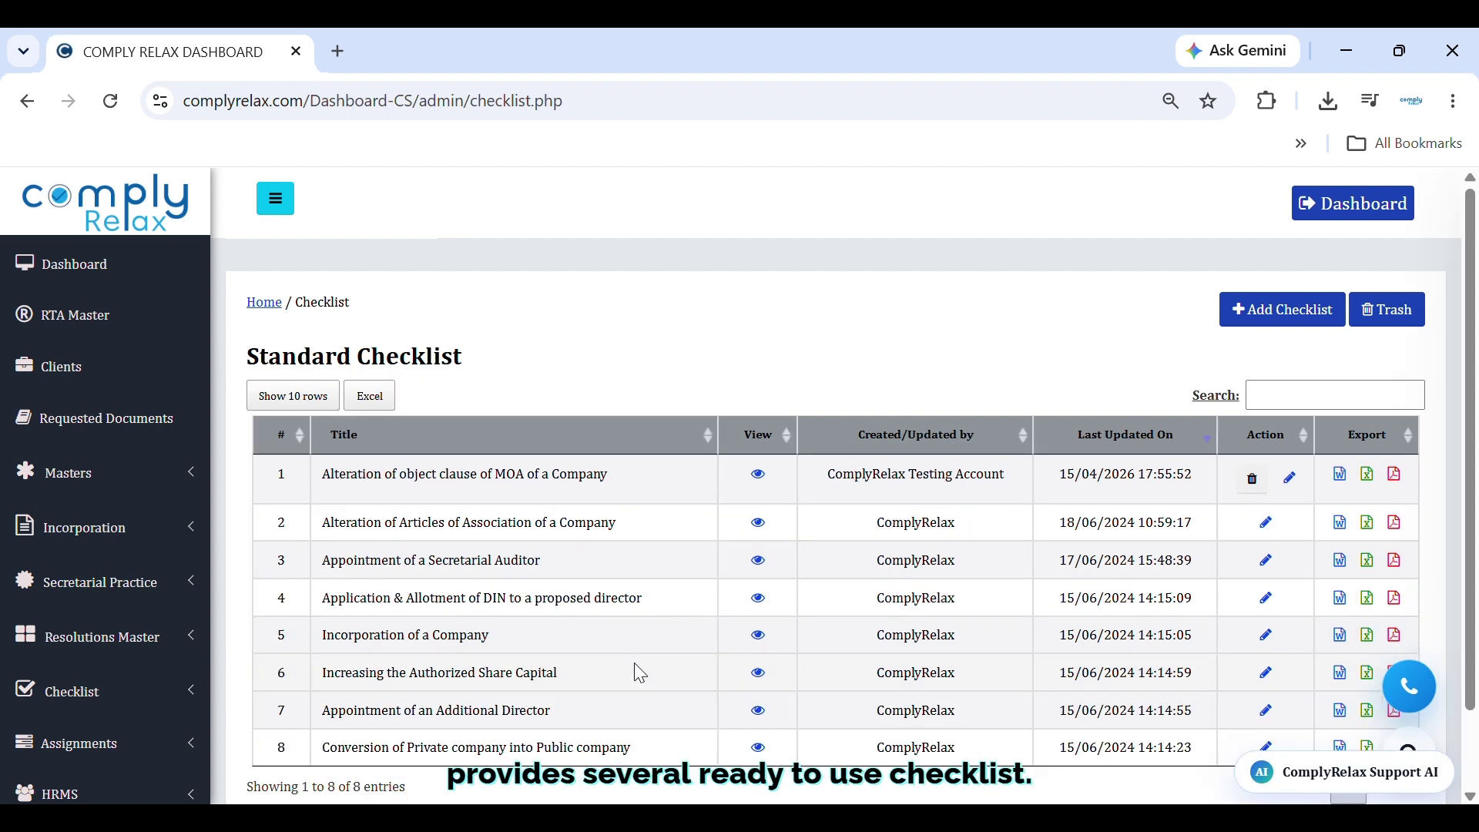
scroll(639, 673, "down", 1)
scroll(640, 673, "up", 1)
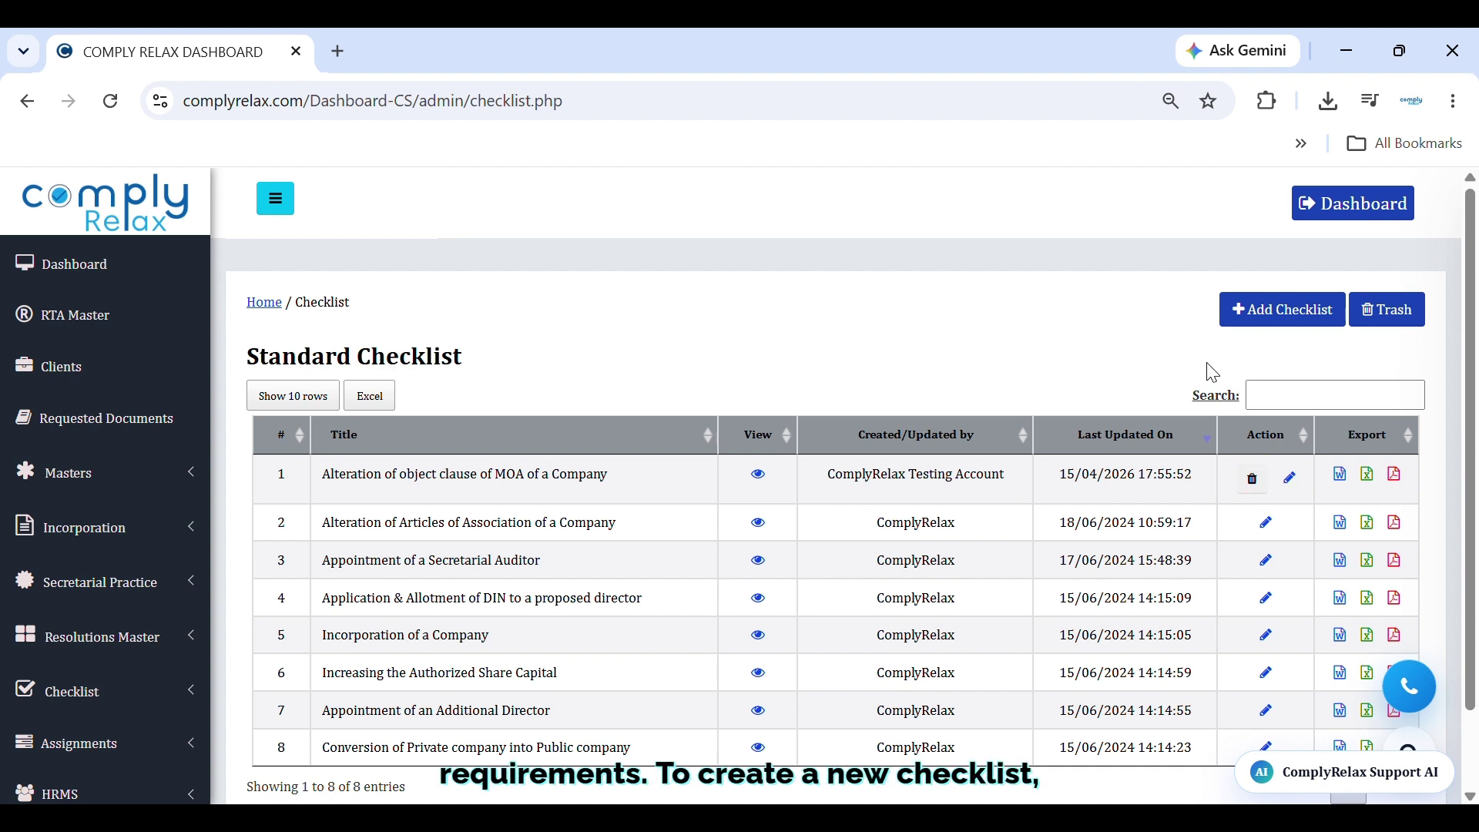
Step: Start a checklist titled "Alteration of object clause of MOA of a Company" with first point "Enter the task in TO DO list"
left_click(1264, 322)
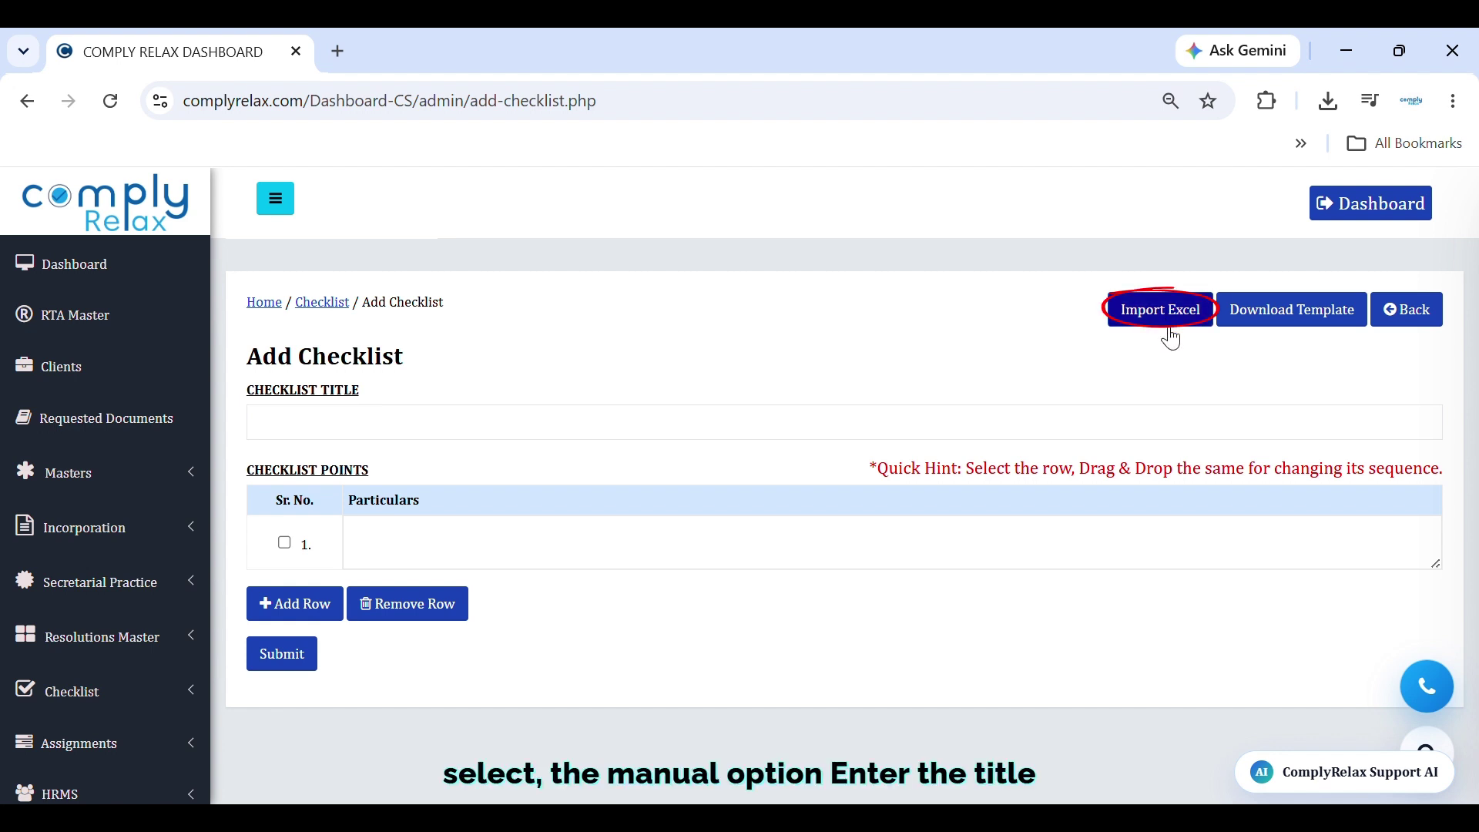
left_click(484, 435)
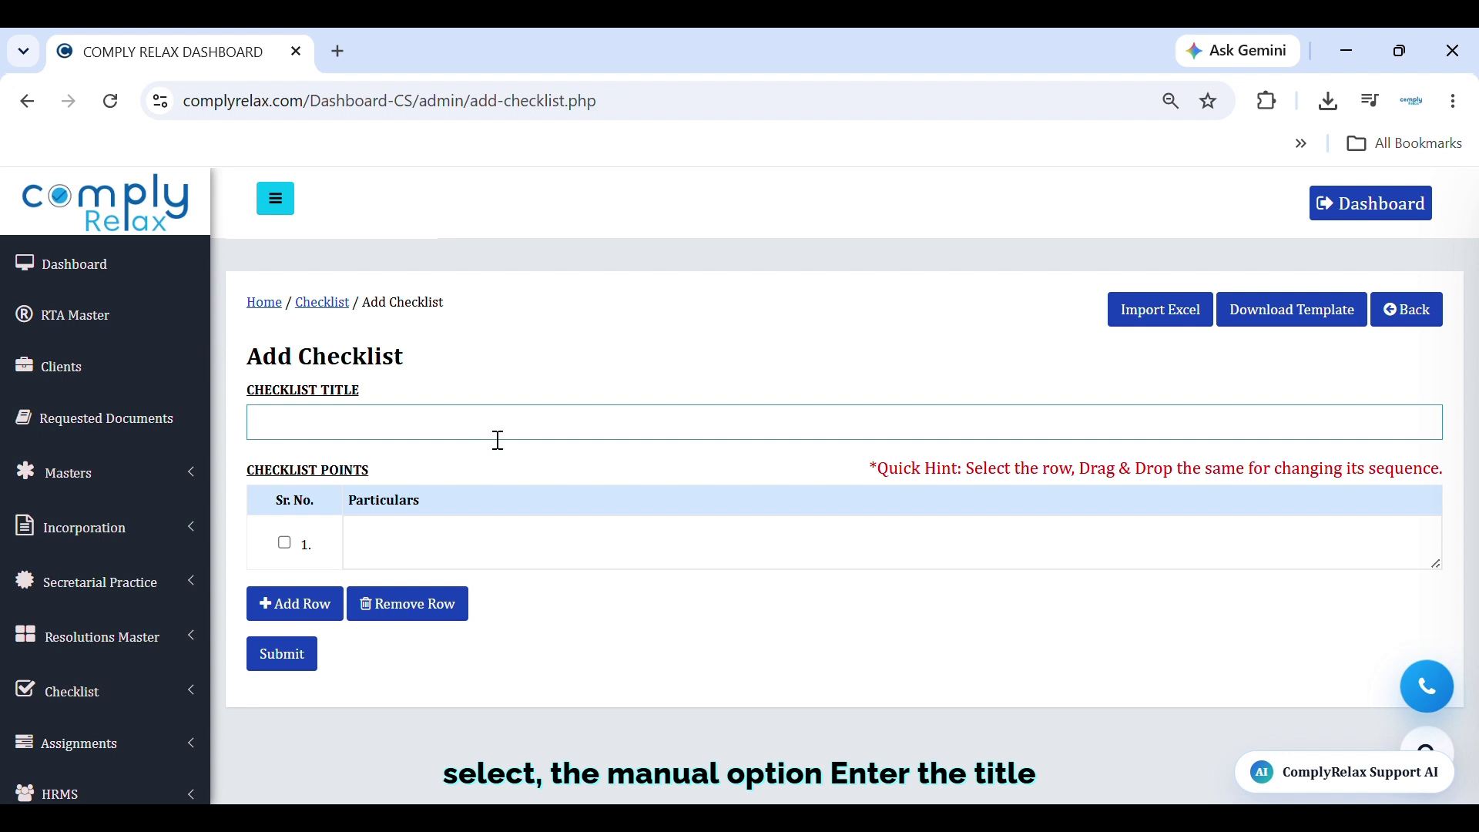
type("Alteration of object clause of MOA of a Company")
left_click(519, 554)
type("Enter the task in TO DO list")
Step: Add checklist points "Create a draft of the quotation." and "Share quotation with the client for confirmation"
left_click(293, 603)
type("Create a draft of the quotation.")
left_click(332, 658)
left_click(446, 664)
type("Share quotation with the client for confirmation")
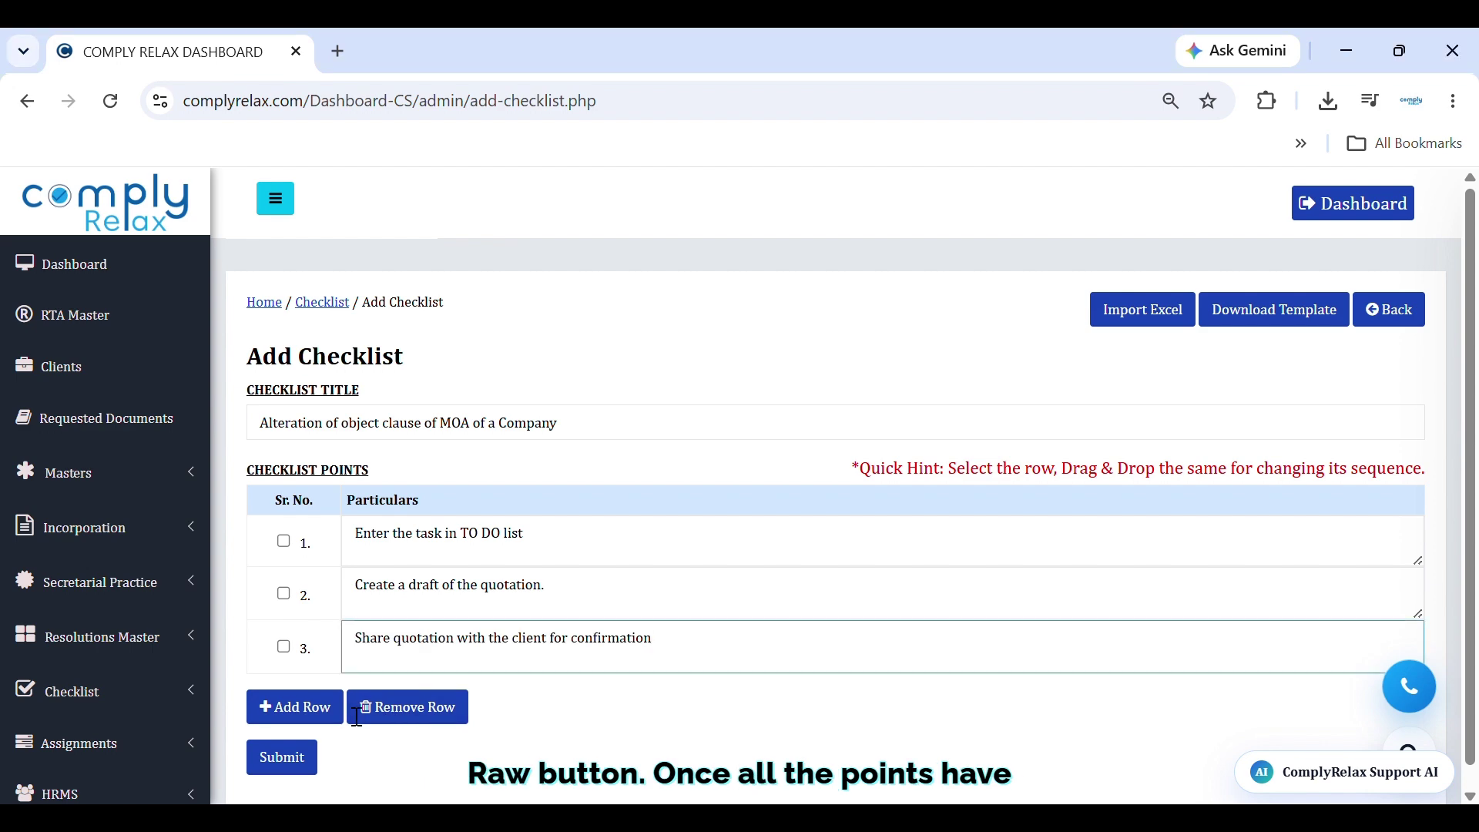
Step: Add a fourth point, "Receive and confirm the clients approval of the quotation.", and submit the checklist
left_click(295, 706)
left_click(457, 718)
type("Receive and confirm the clients approval of the quotation.")
scroll(456, 716, "down", 1)
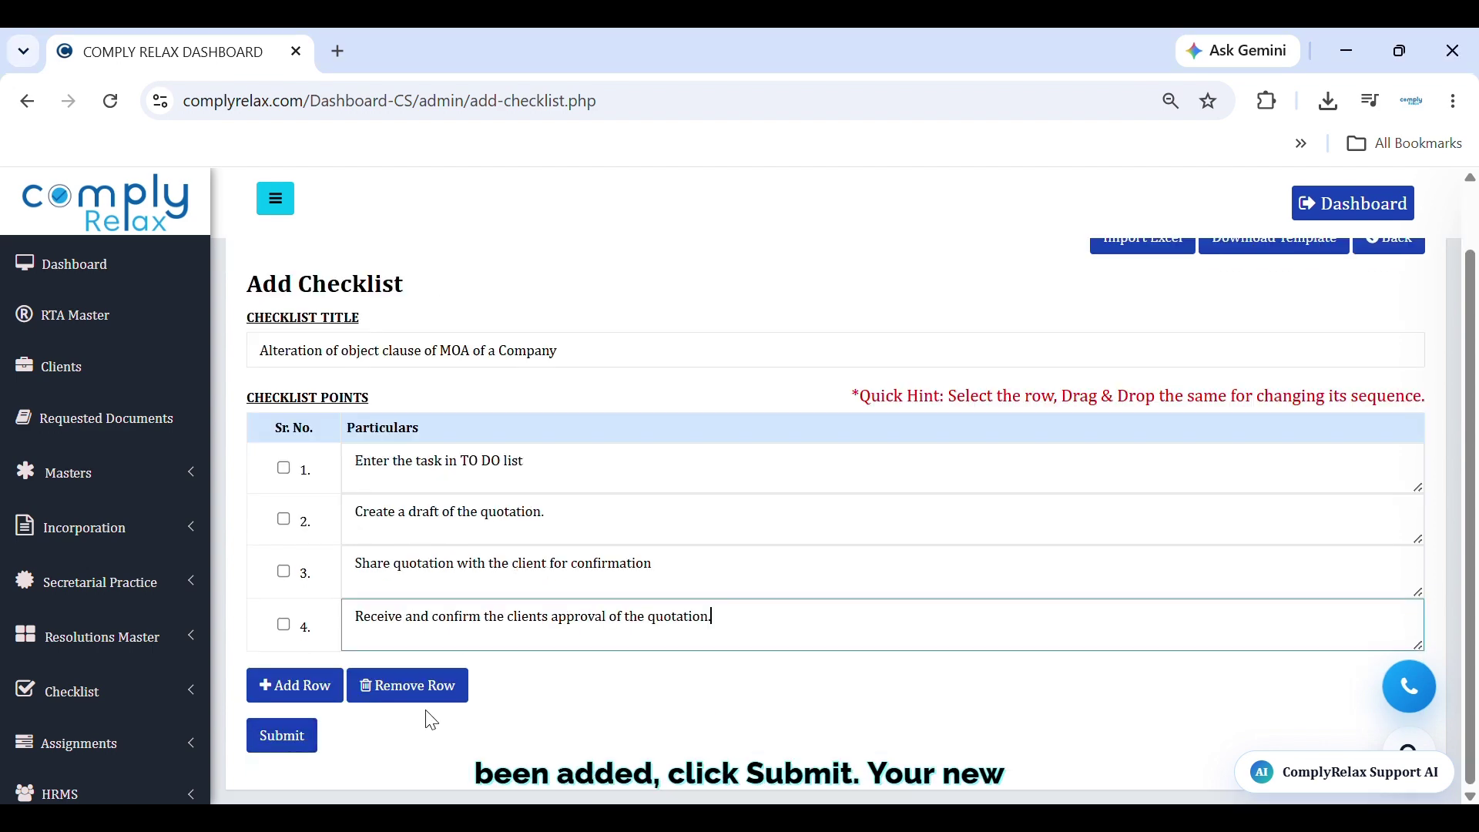
left_click(290, 734)
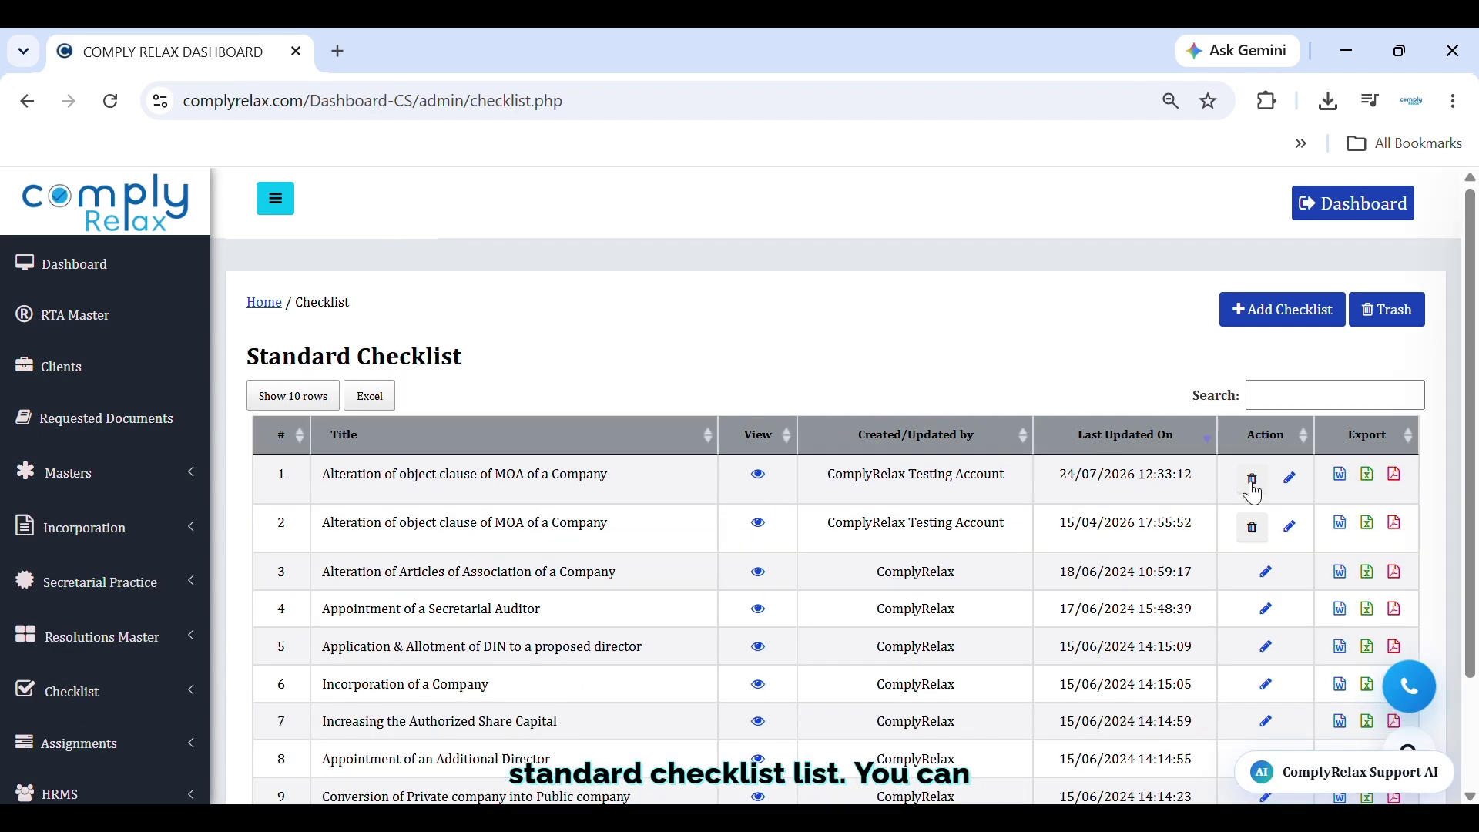
Step: Open the newest MOA object clause checklist for editing and download the checklist template
left_click(1289, 478)
left_click_drag(343, 608, 324, 700)
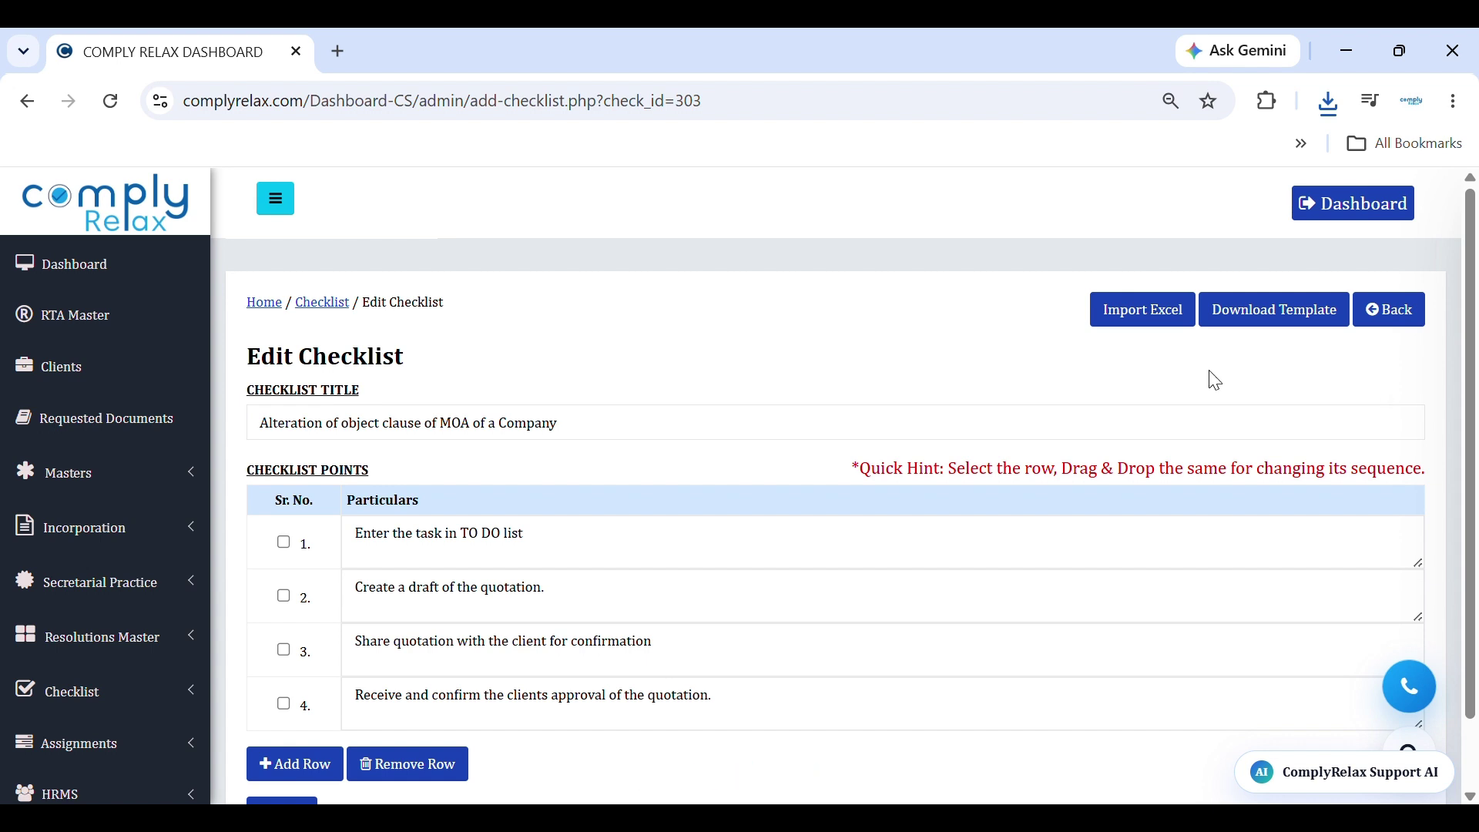
left_click(1277, 319)
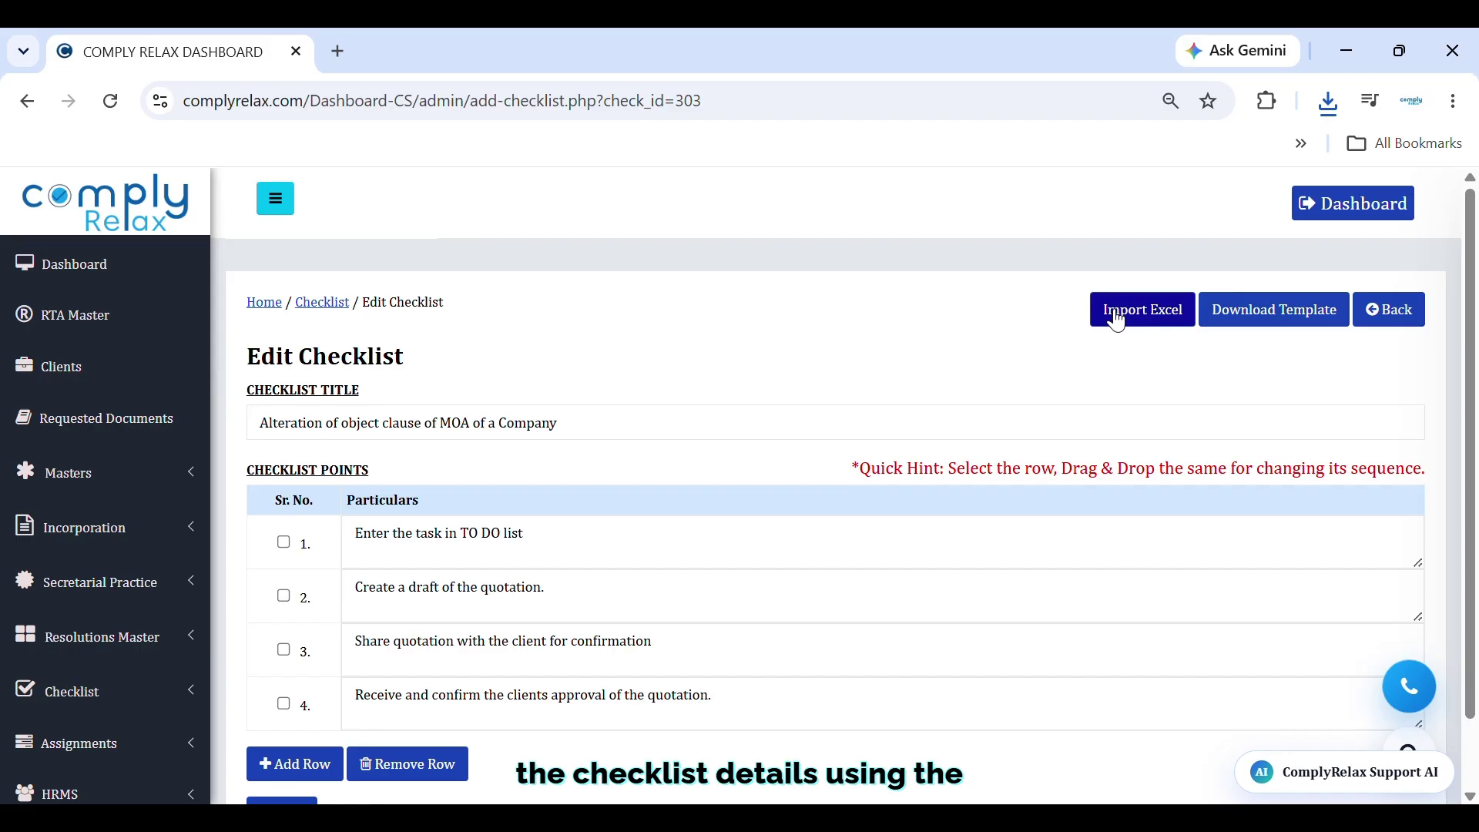
Step: Look at the Excel import dialog, close it without choosing a file, and return to the Standard Checklist page
left_click(1112, 315)
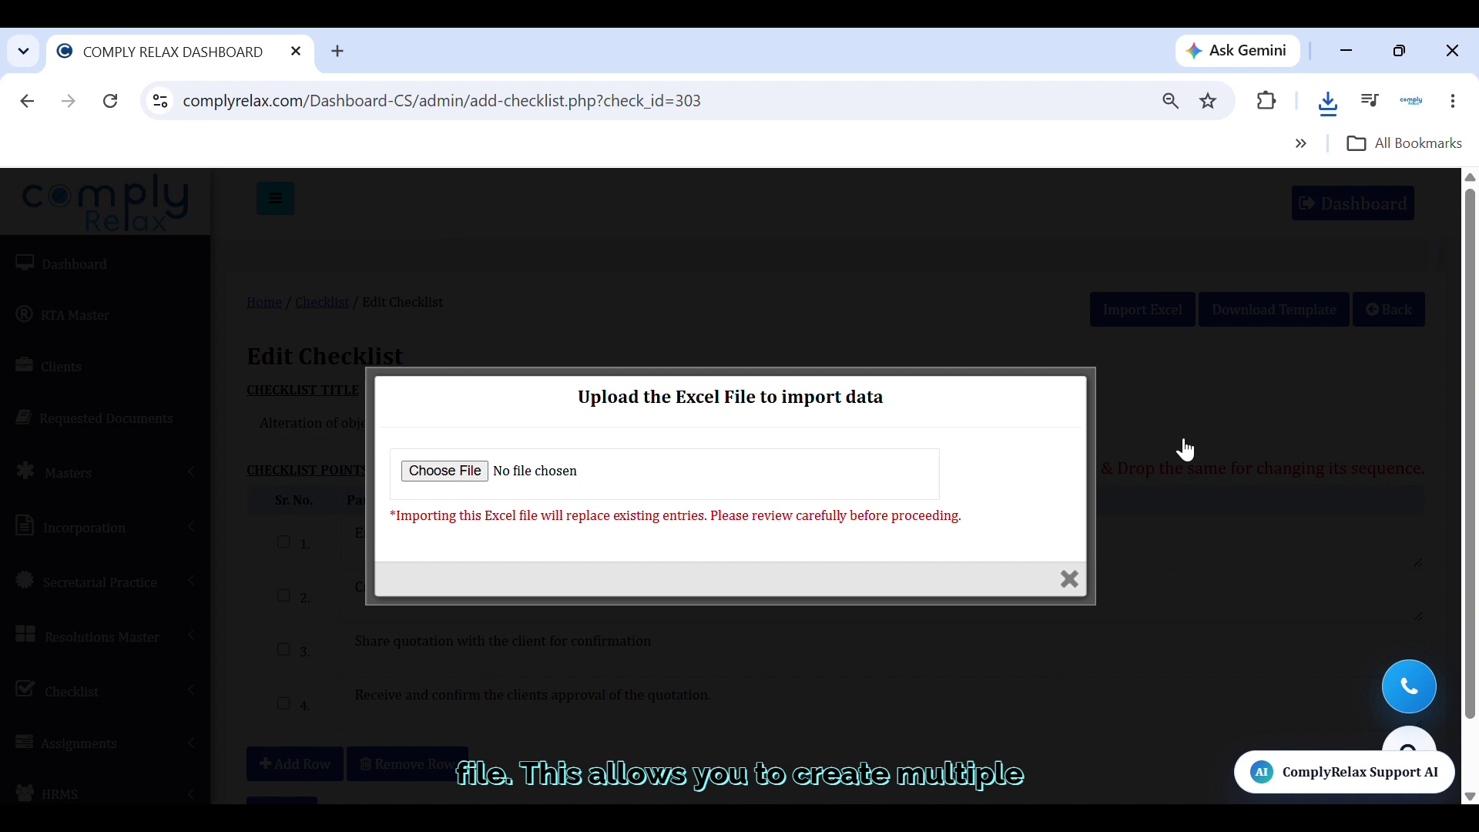
left_click(1192, 454)
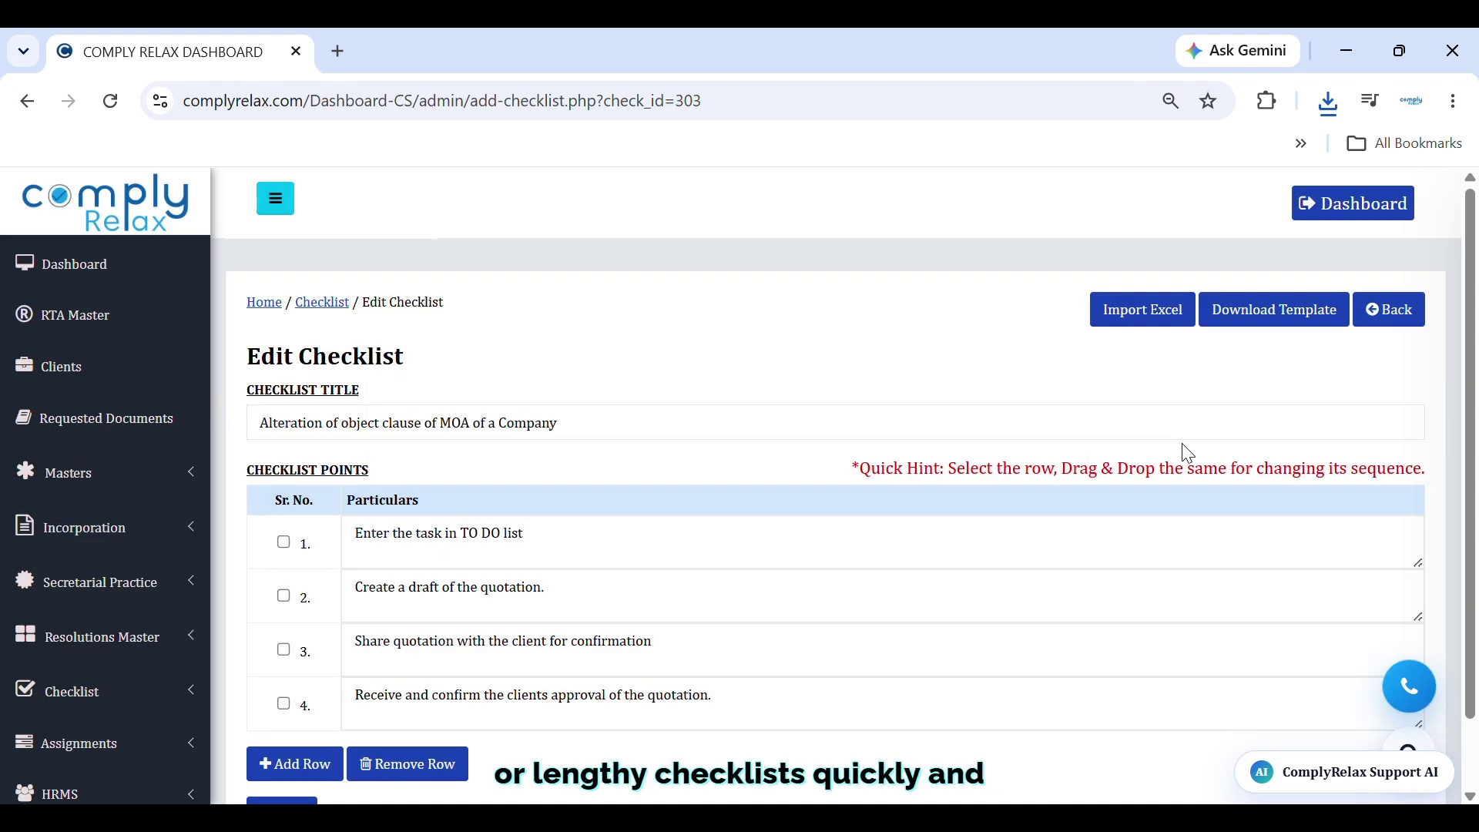
left_click(1391, 312)
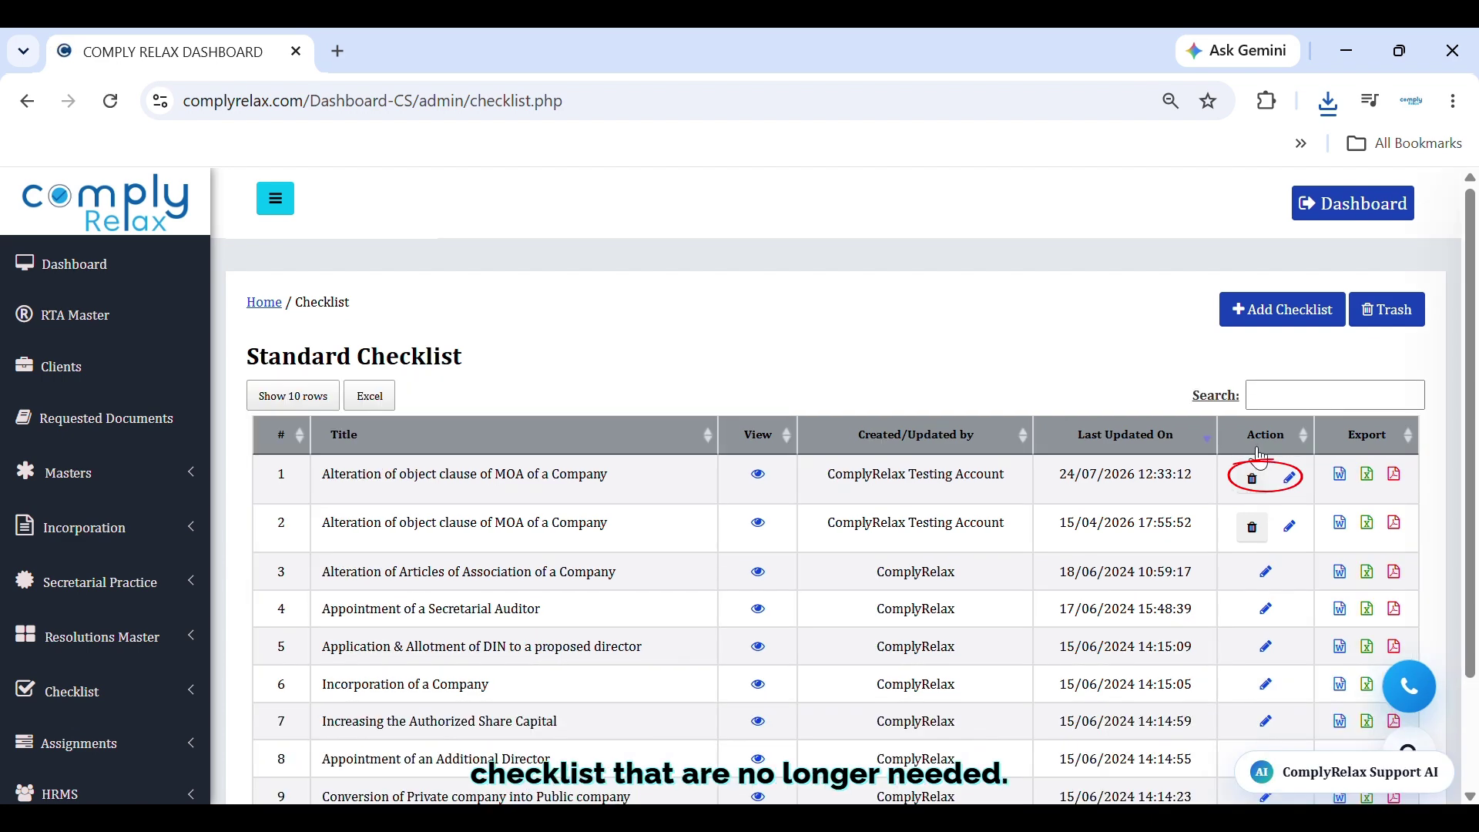
Step: Restore the deleted Spice checklist from the trash and return to the Standard Checklist page
left_click(1387, 320)
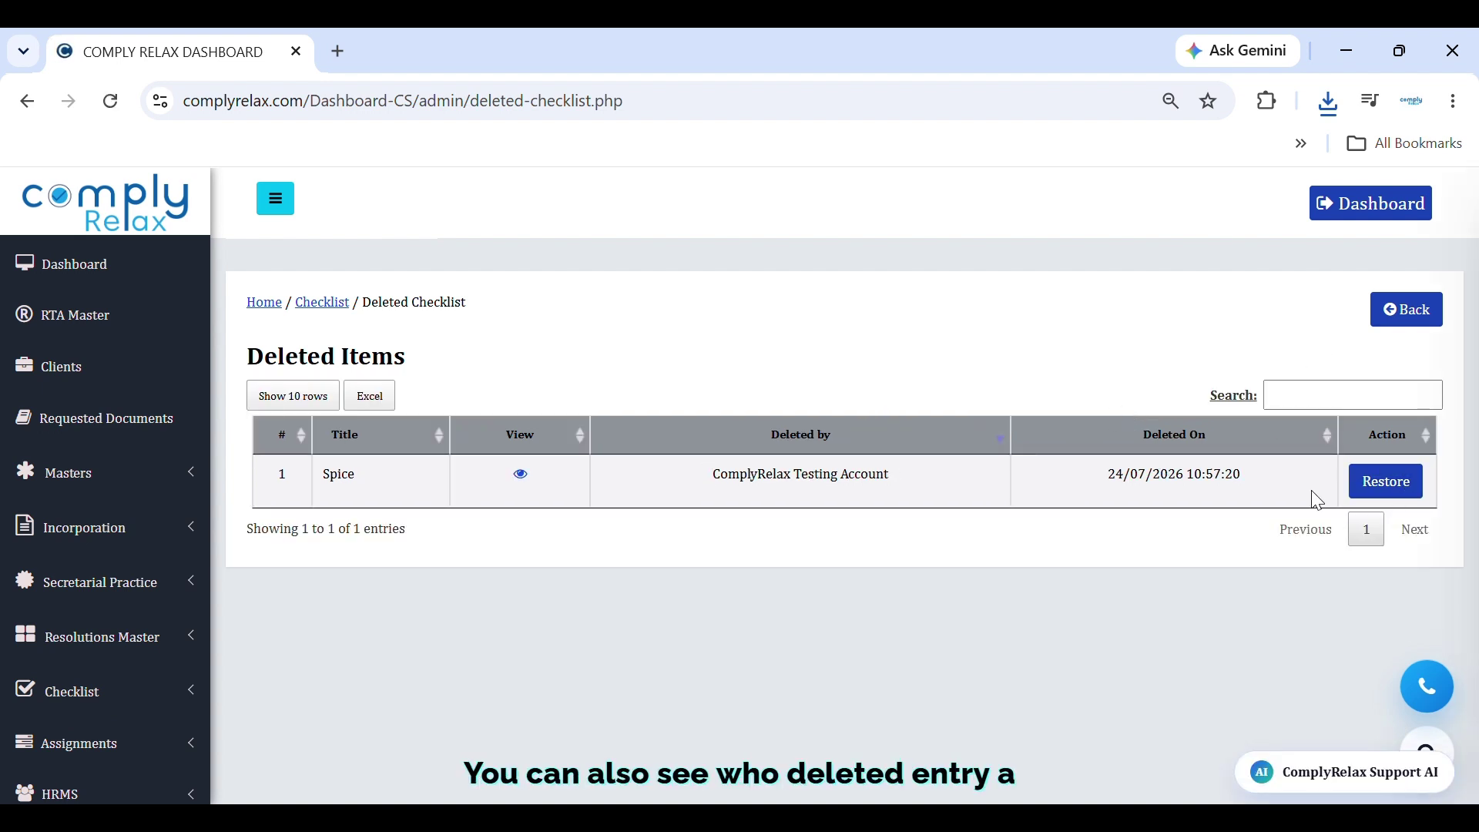
left_click(1383, 489)
left_click(848, 240)
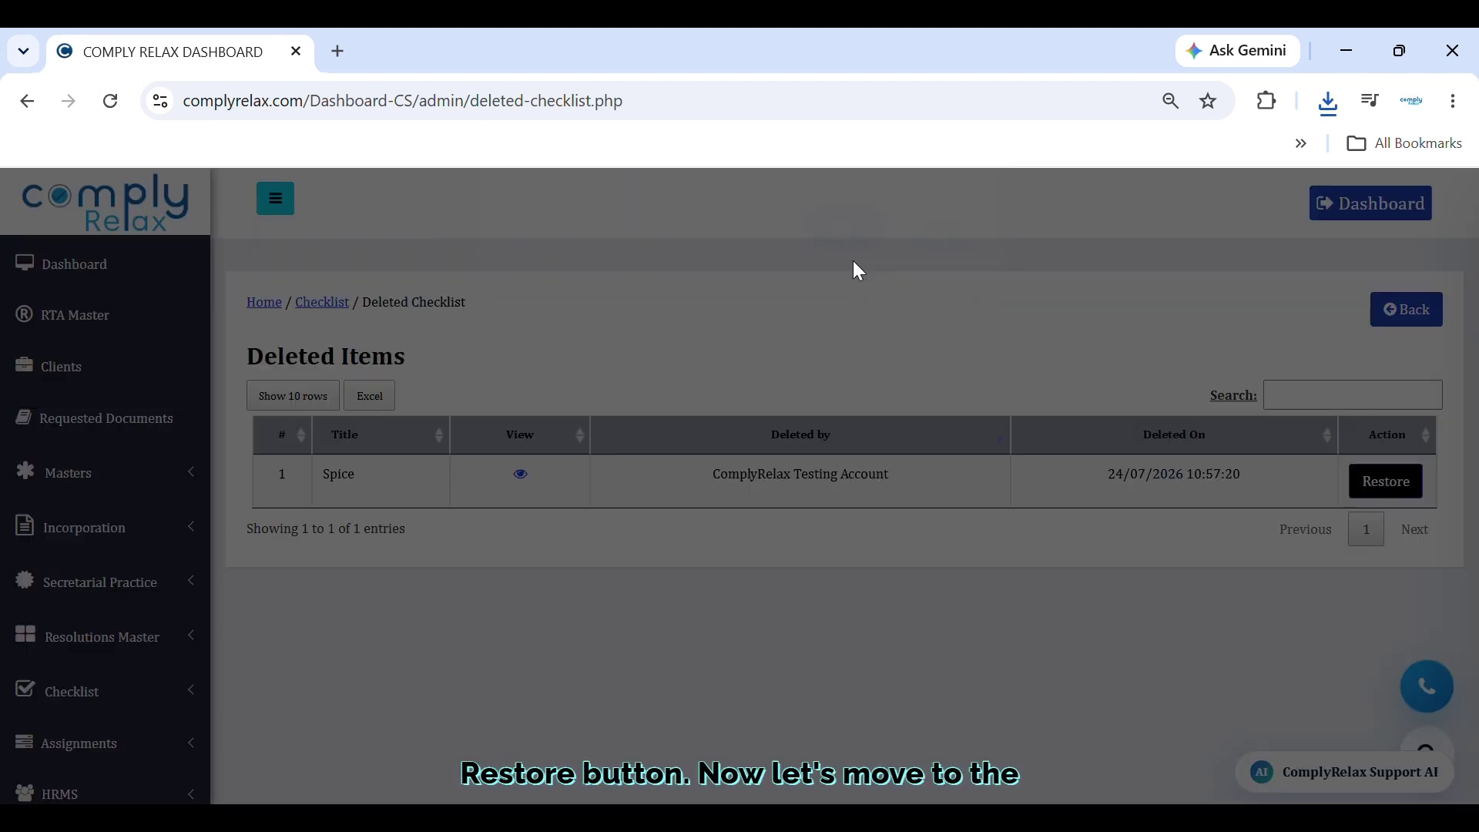
left_click(937, 250)
left_click(1399, 311)
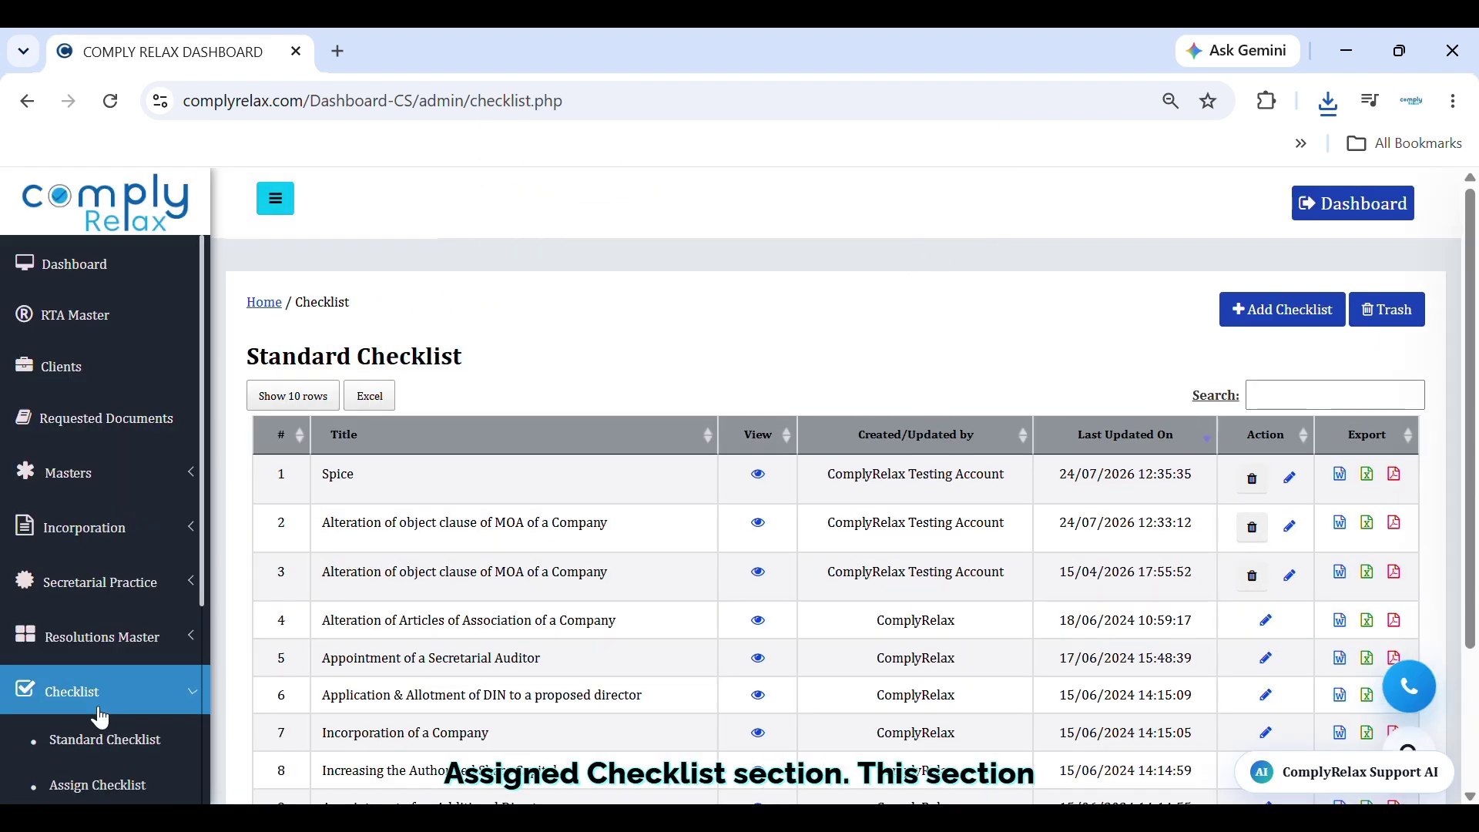
Step: Open the Assign Checklist page and view its pending and completed assignments
scroll(100, 718, "down", 2)
left_click(97, 585)
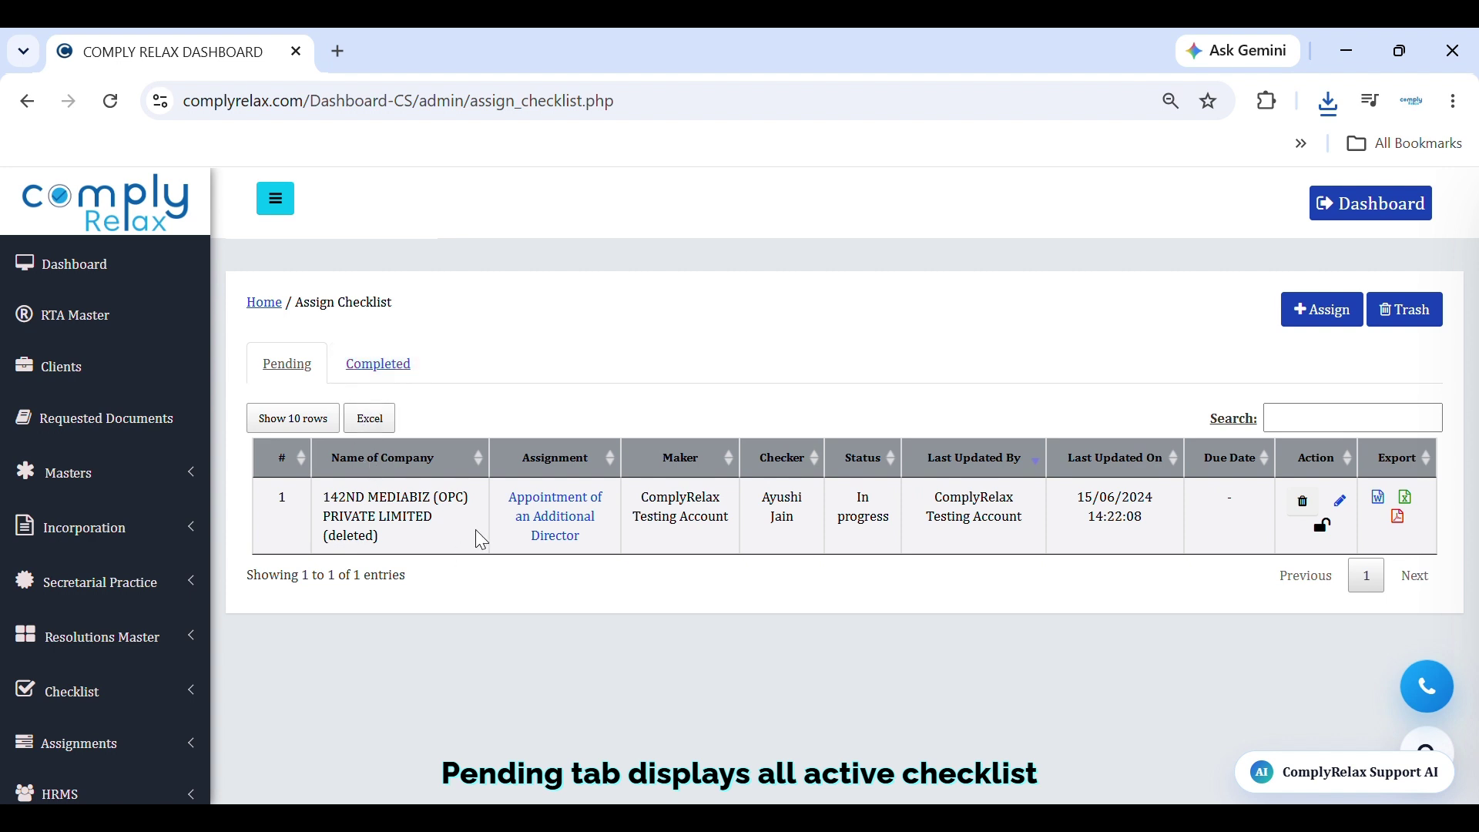
left_click(398, 383)
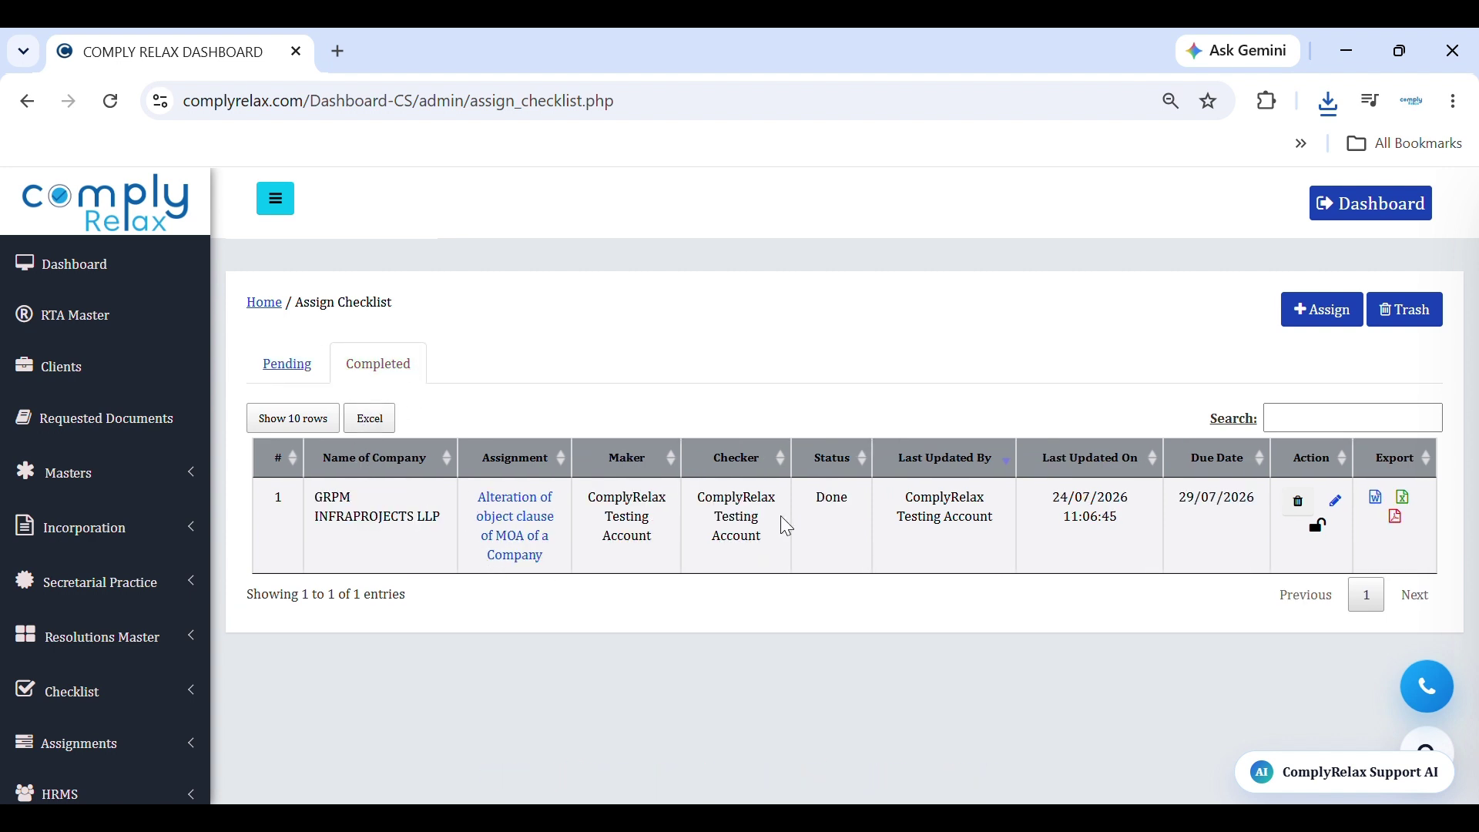
Step: Start a new checklist assignment with the same team member as both maker and checker
left_click(1329, 323)
left_click(1036, 350)
left_click(462, 424)
left_click(536, 356)
left_click(553, 440)
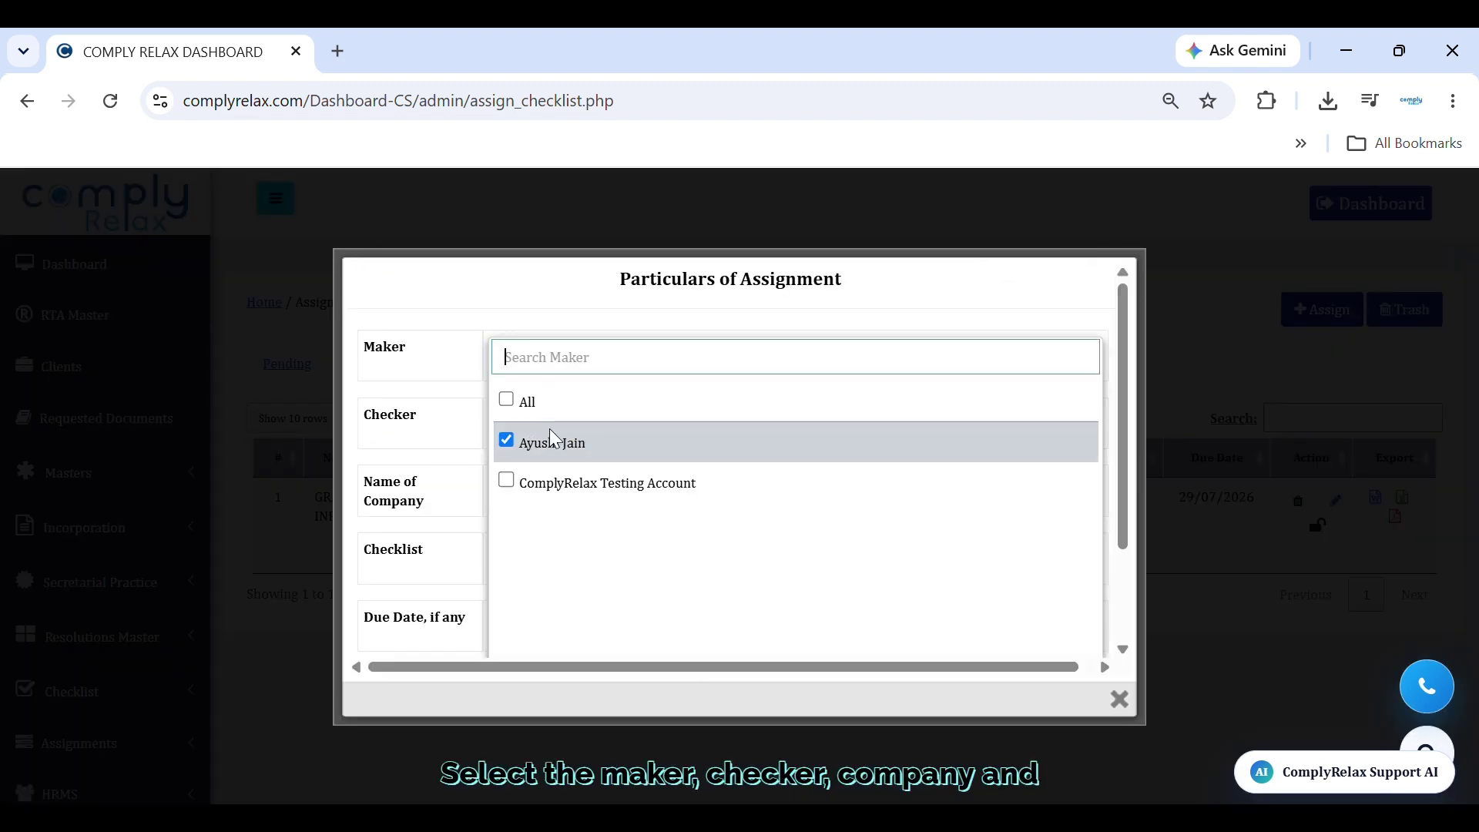
left_click(544, 423)
left_click(545, 424)
left_click(547, 522)
Step: Choose DIPANSHU RAJORA TRANSPORT PRIVATE LIMITED as the company for the assignment
left_click(546, 493)
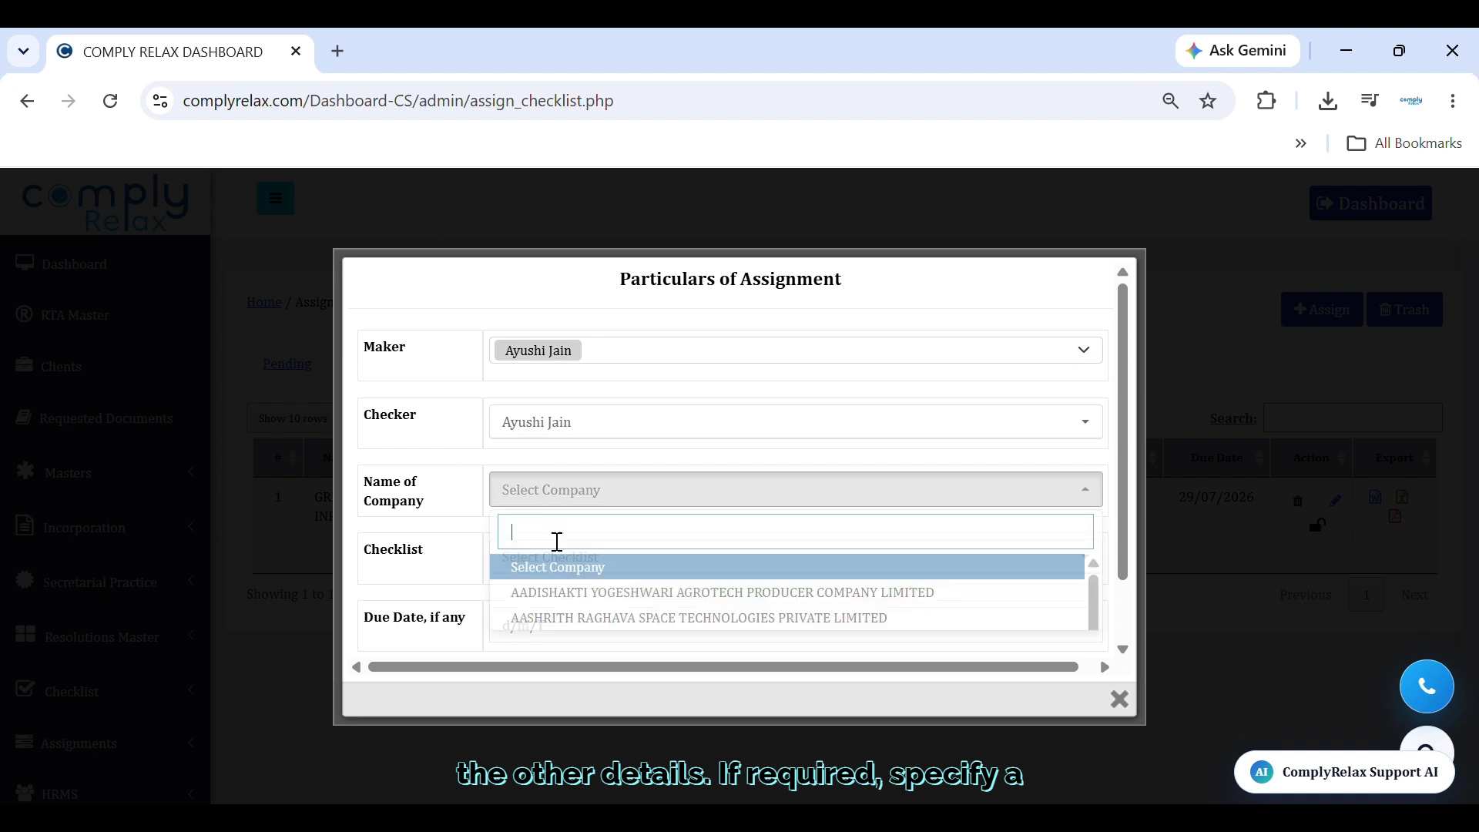
scroll(553, 616, "down", 3)
left_click(550, 612)
Step: Set the assignment's checklist to "Alteration of object clause of MOA of a Company" and pick a due date
left_click(539, 562)
scroll(550, 620, "down", 1)
left_click(566, 595)
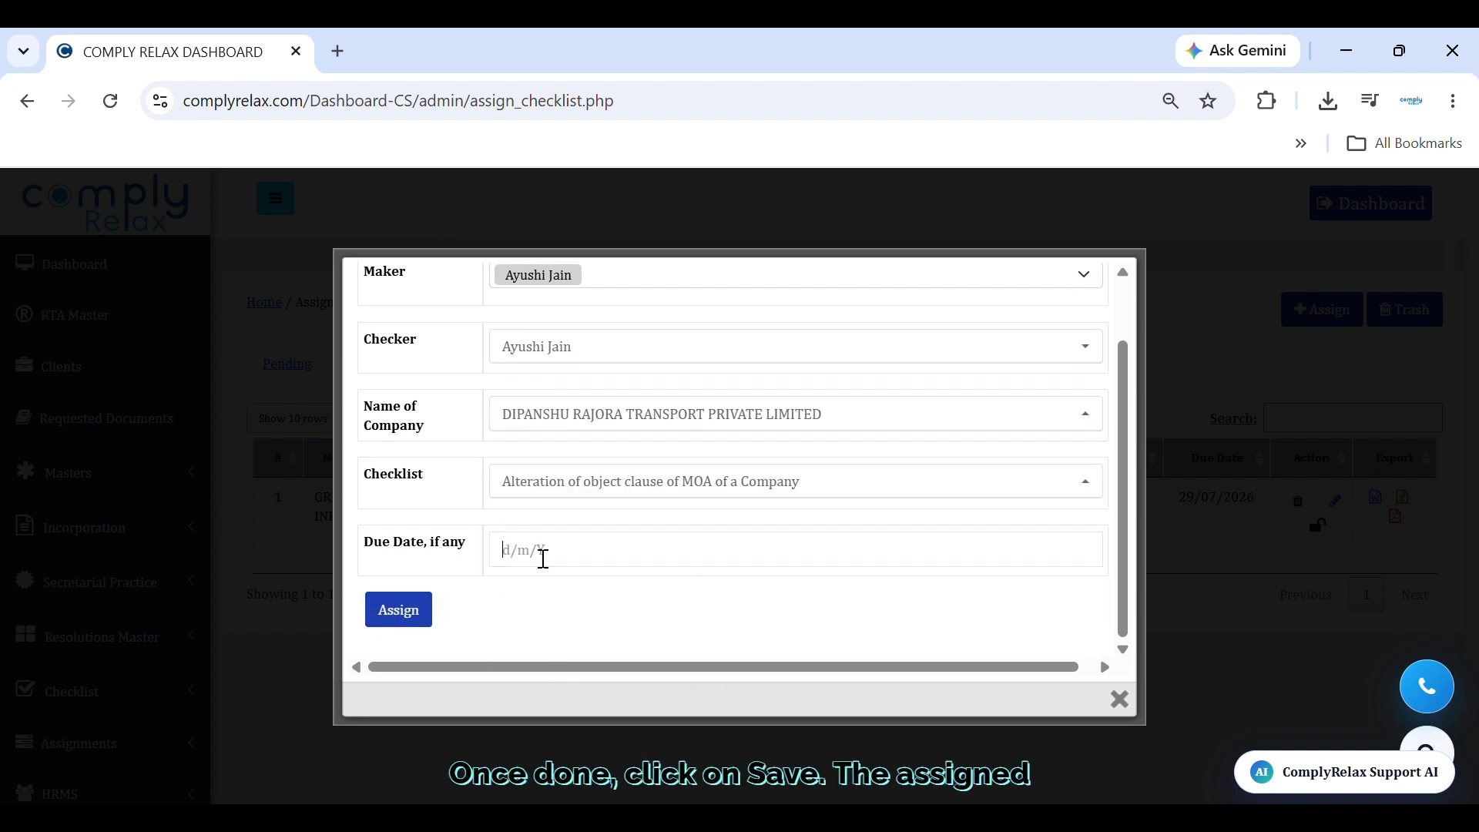
left_click(538, 562)
left_click(619, 776)
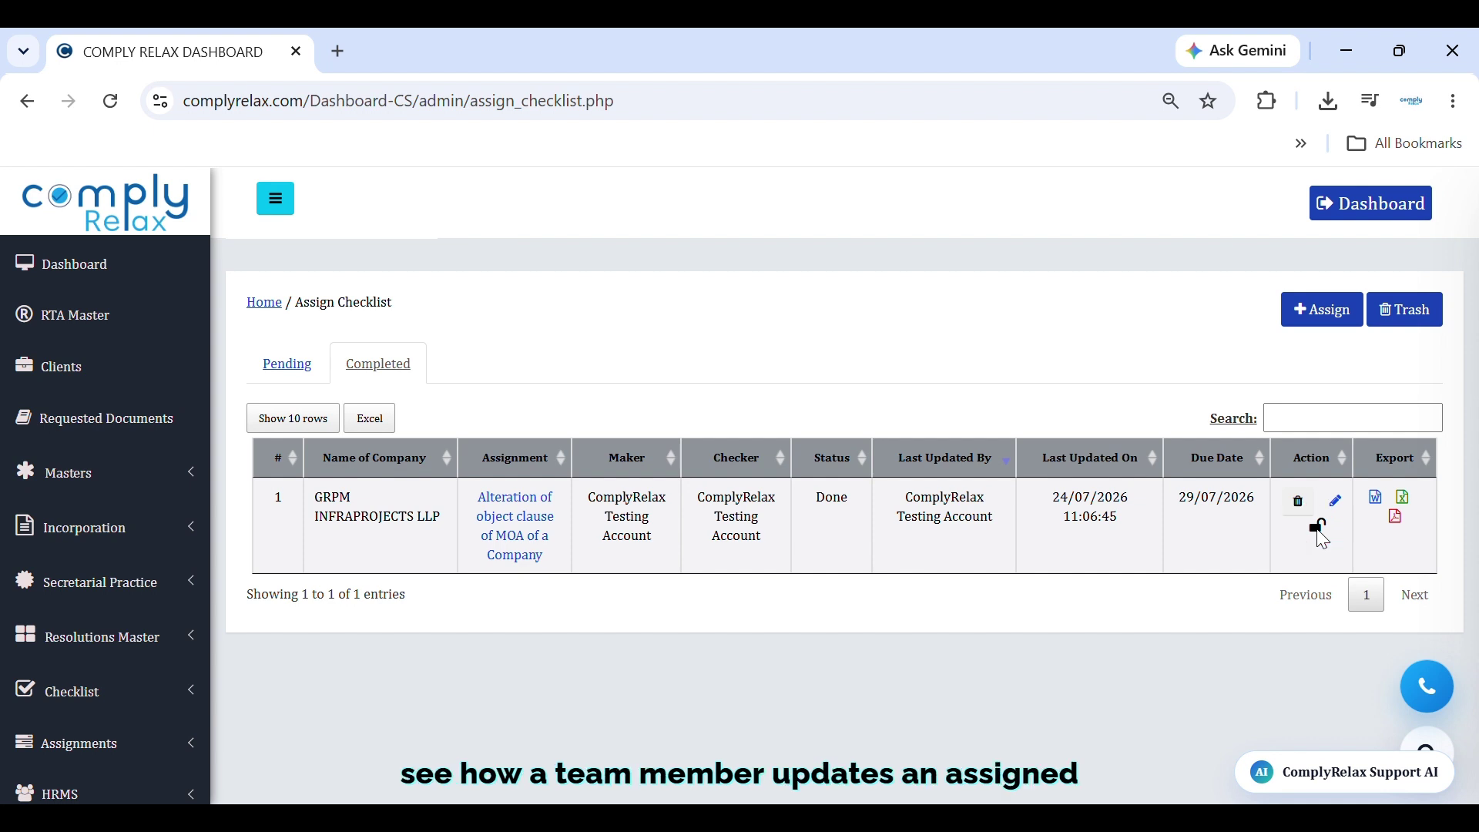
Step: Open the pending "Appointment of an Additional Director" assignment and review its summary and steps to be followed
left_click(315, 373)
left_click(571, 518)
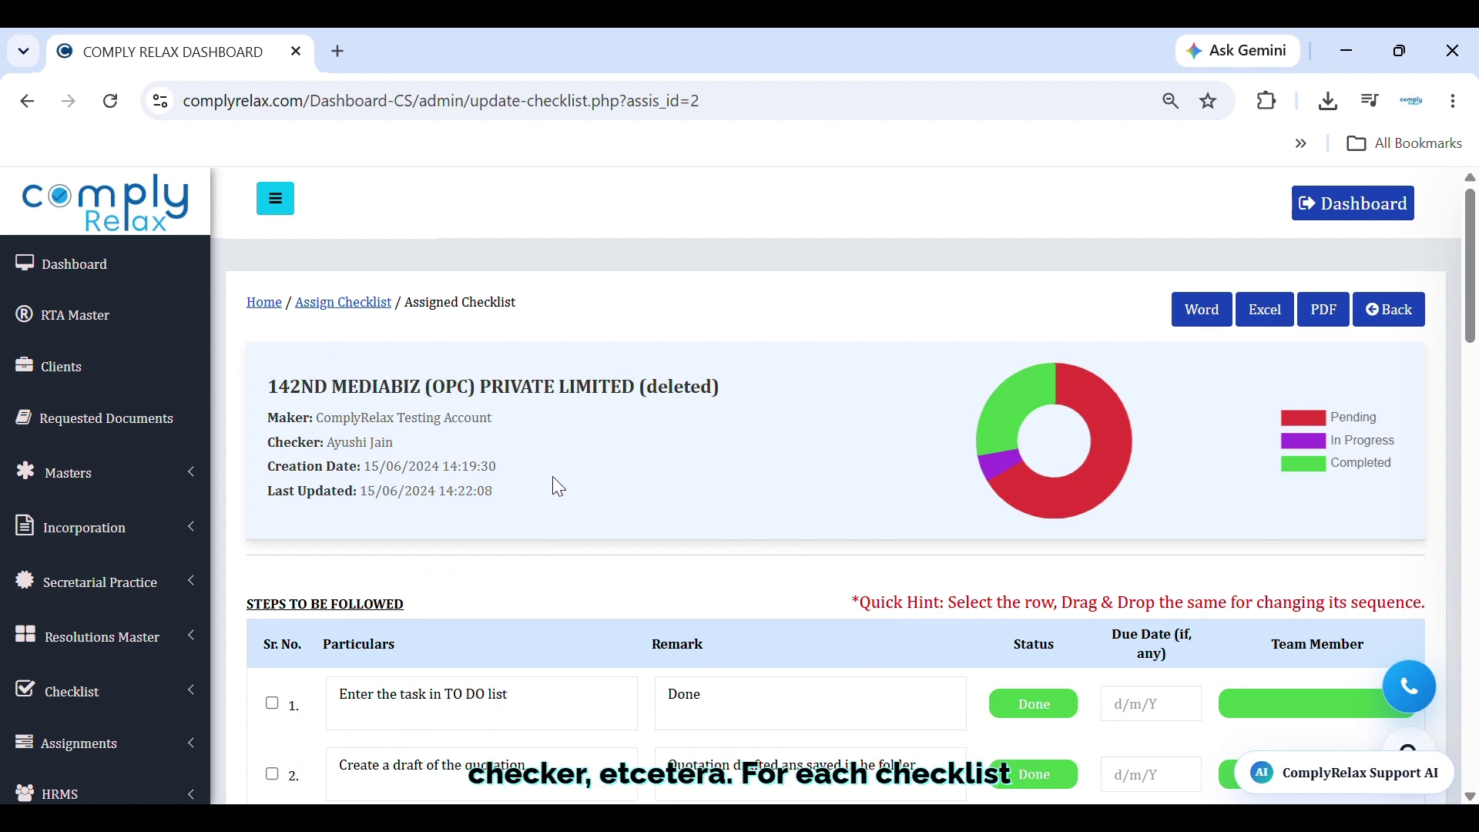
scroll(552, 476, "down", 1)
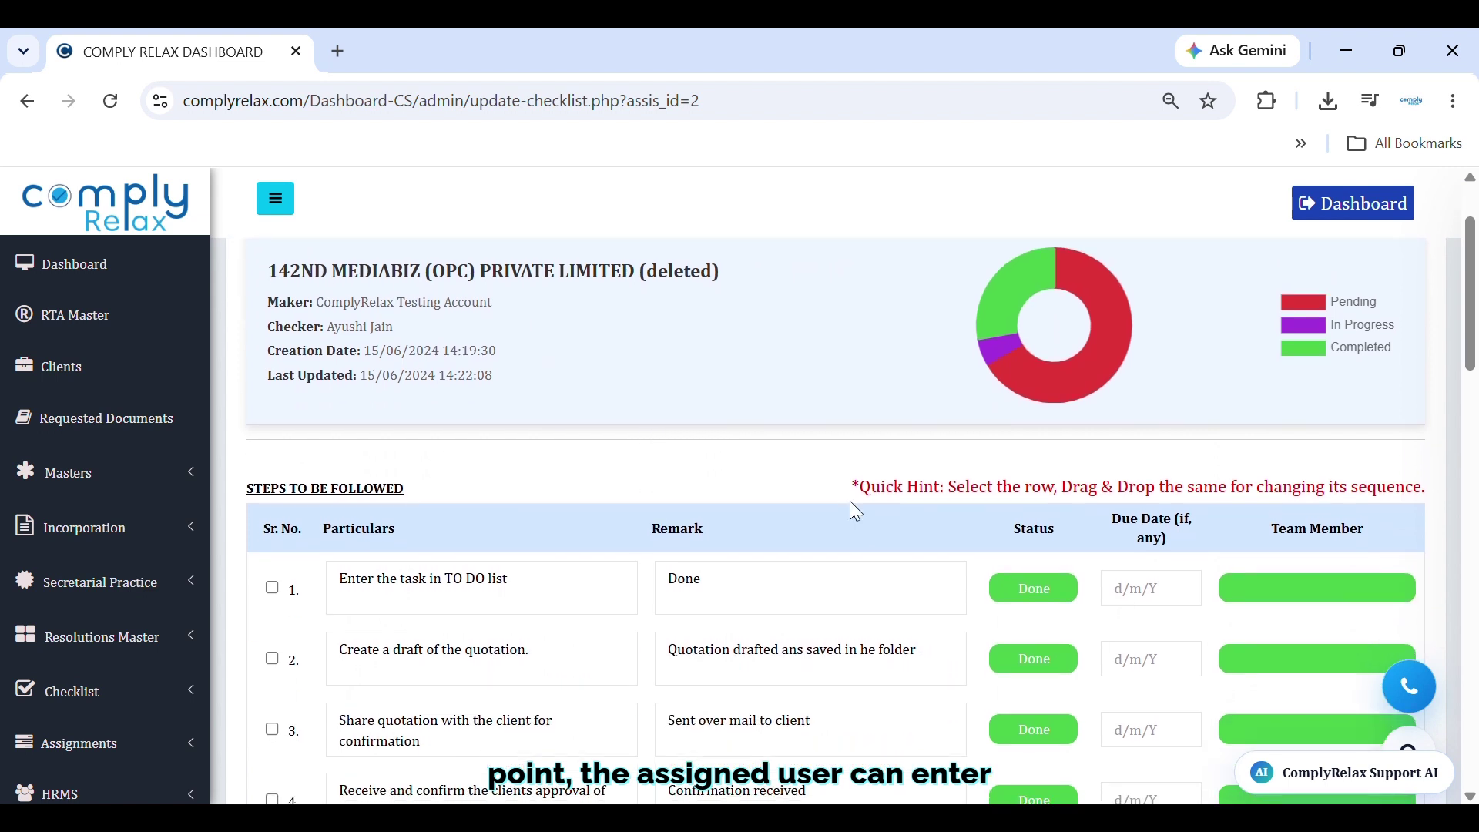
Step: Examine the remark, due date and status options of the first checklist point
left_click(786, 597)
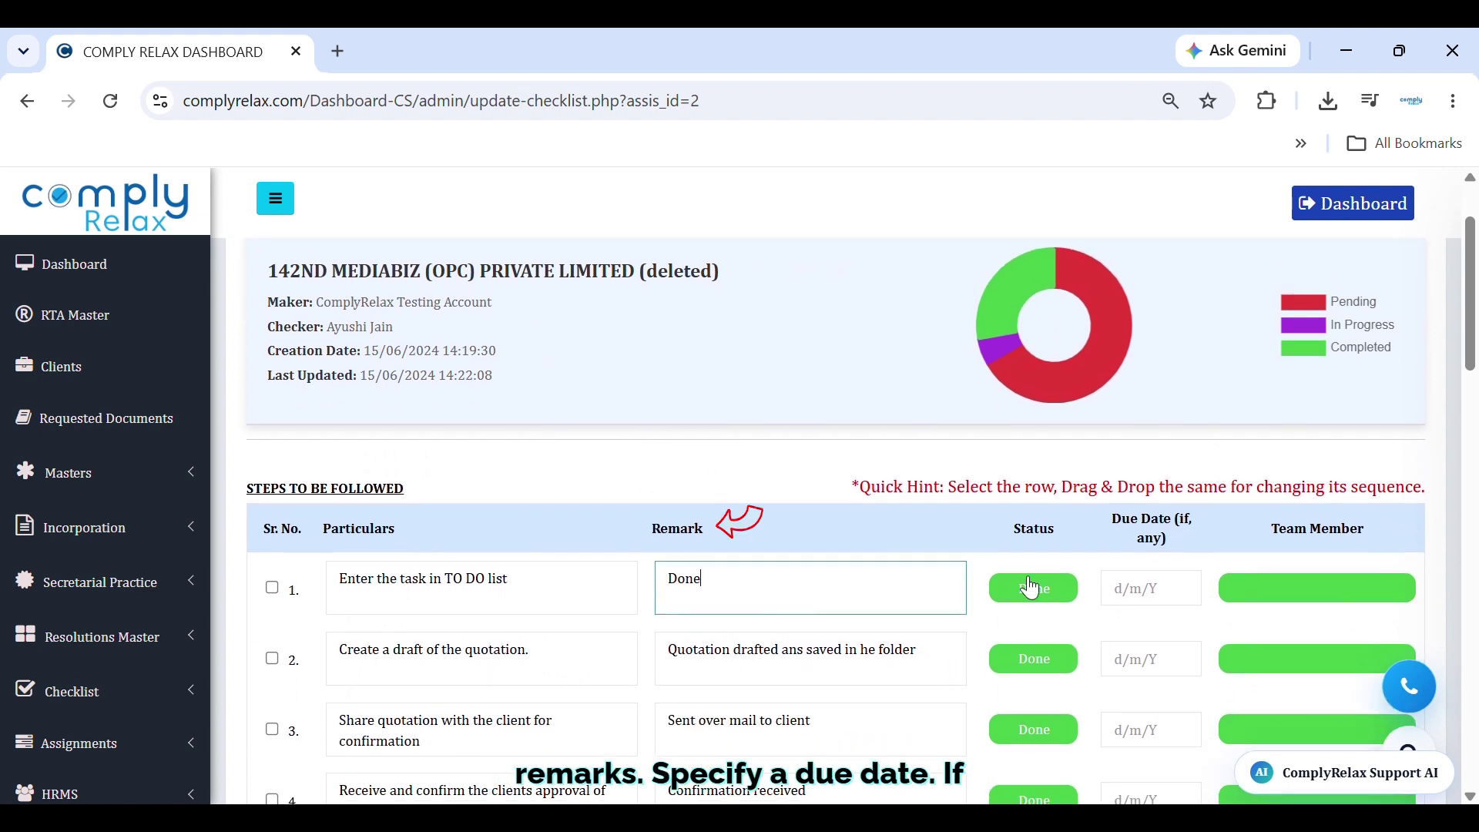
left_click(1174, 602)
left_click(1159, 614)
left_click(1040, 660)
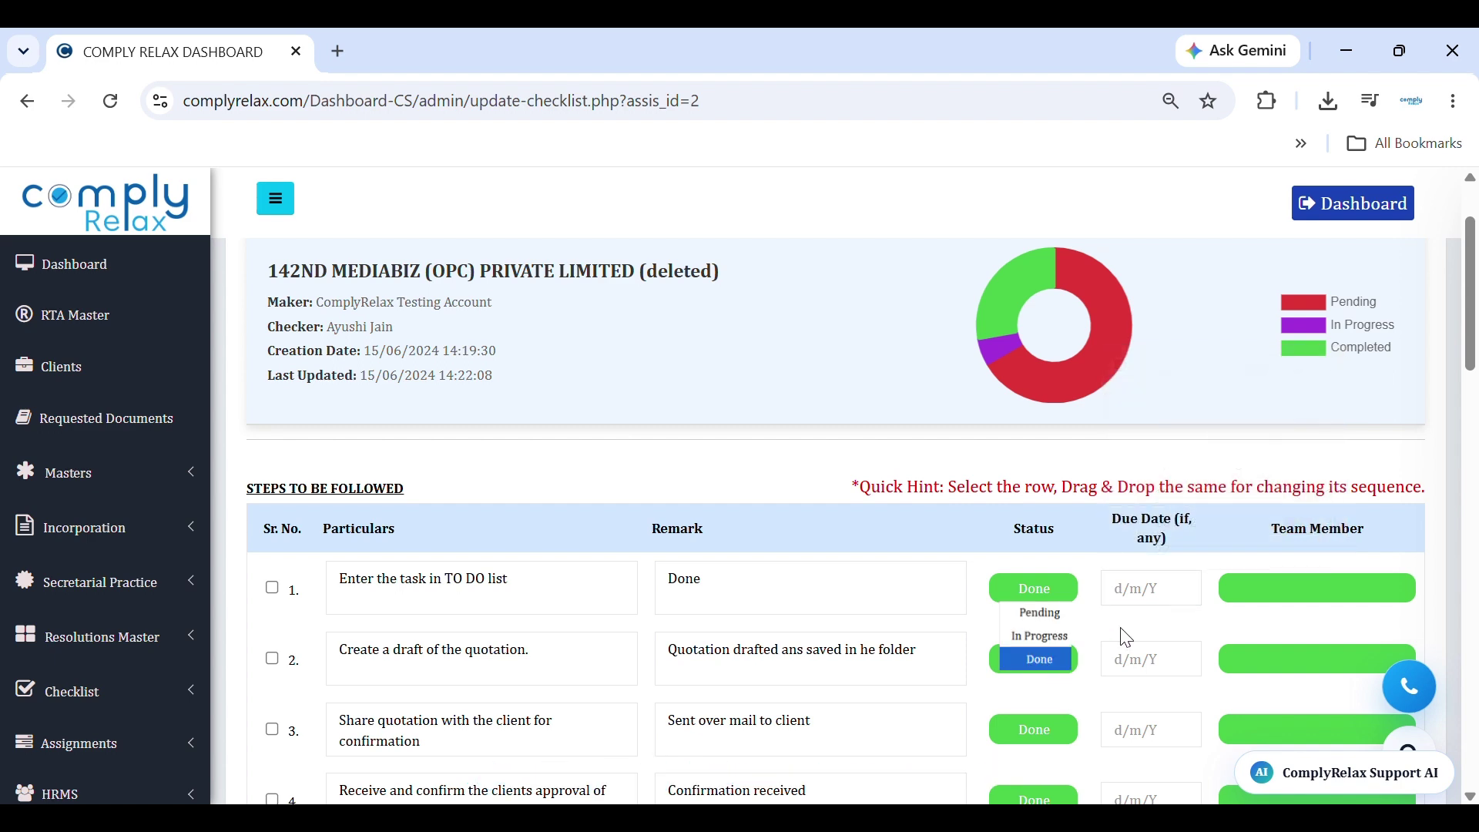
Step: Add an empty point at the end of the assigned checklist and remove it again
scroll(1113, 585, "down", 2)
scroll(1106, 543, "down", 15)
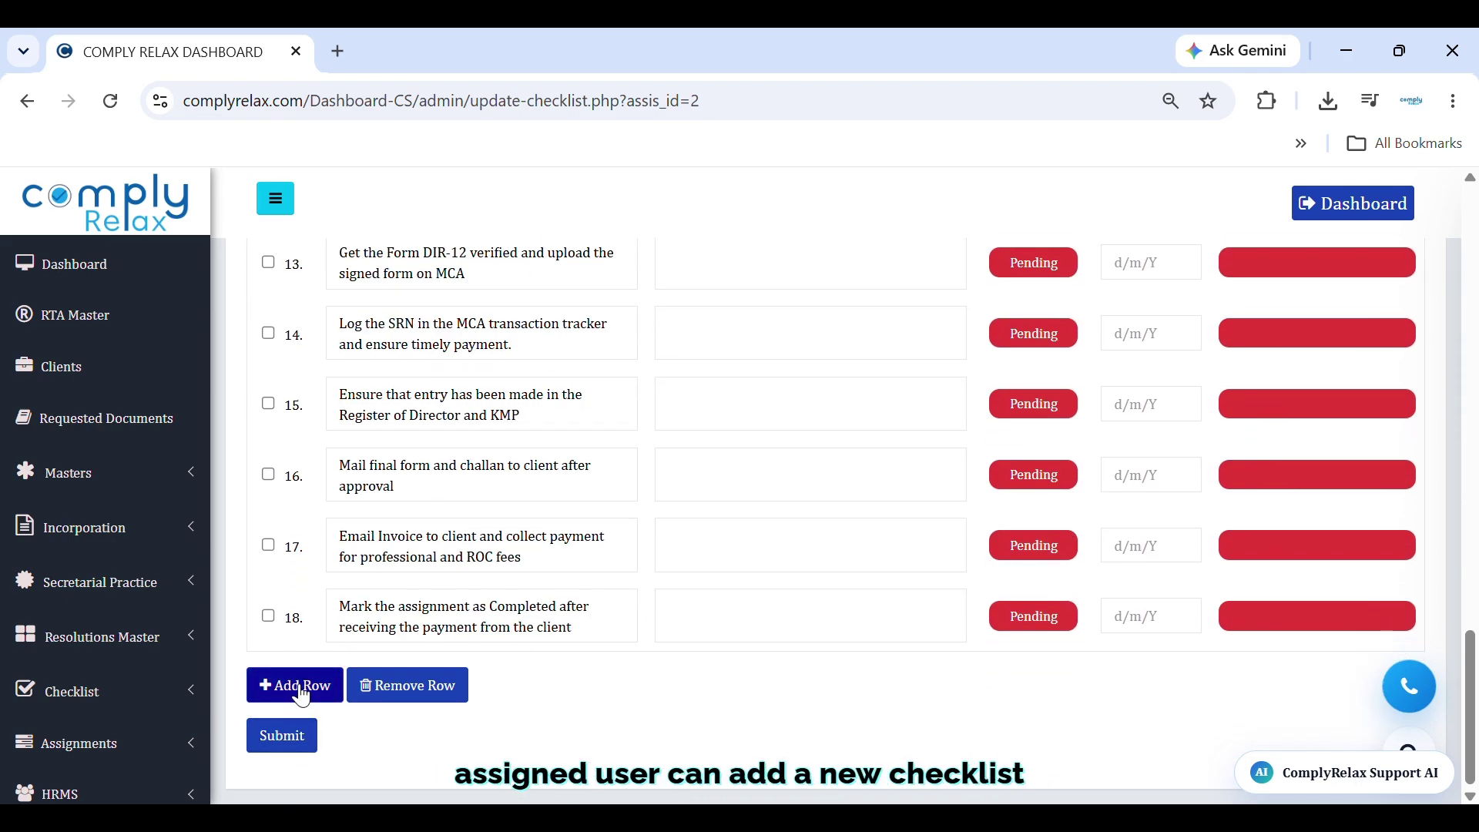
left_click(302, 685)
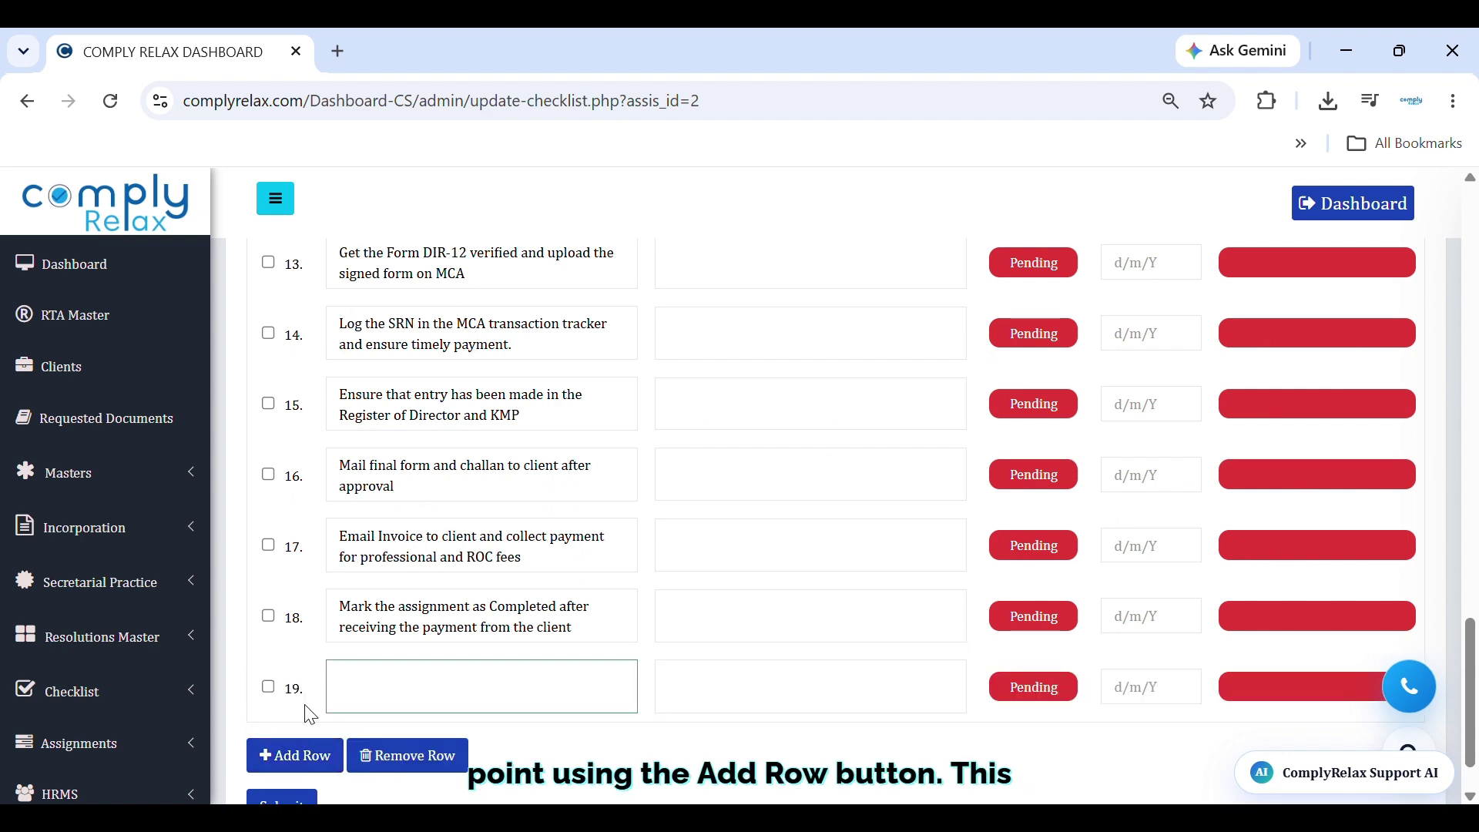
left_click(268, 686)
left_click(404, 757)
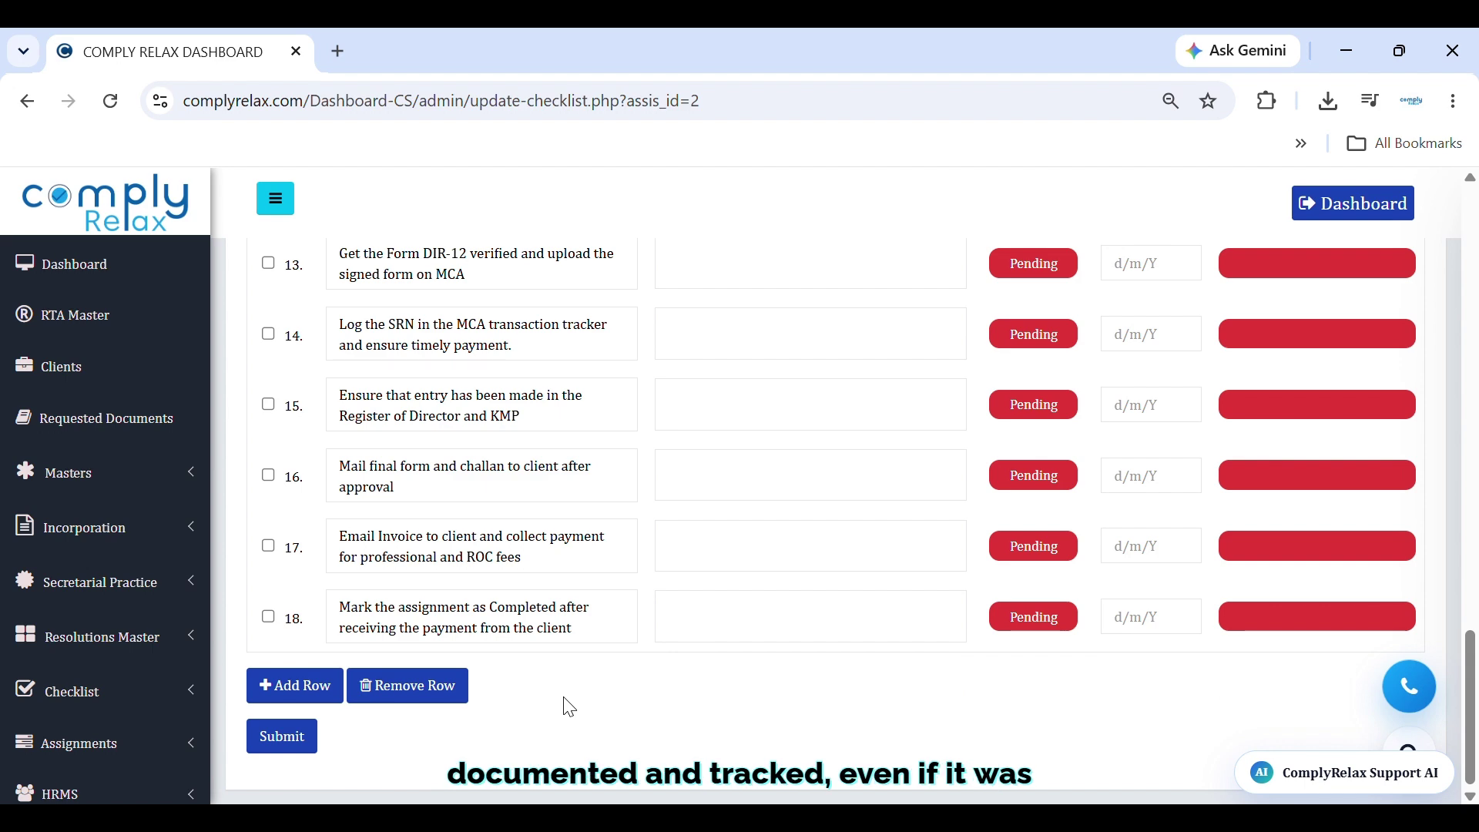
Step: Leave the assigned checklist, return to the main dashboard and open the Notifications settings
scroll(569, 707, "up", 20)
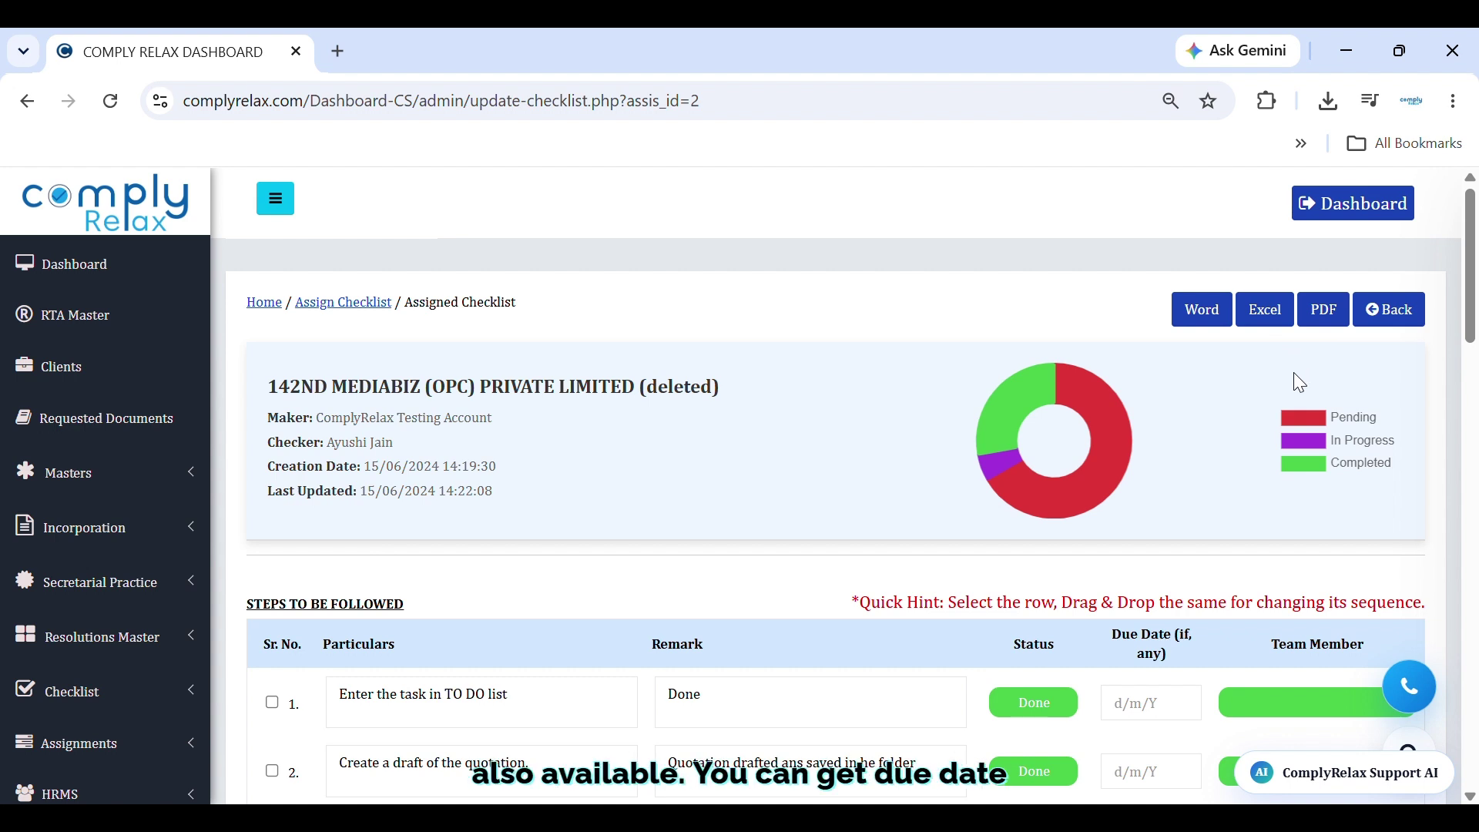
left_click(1367, 324)
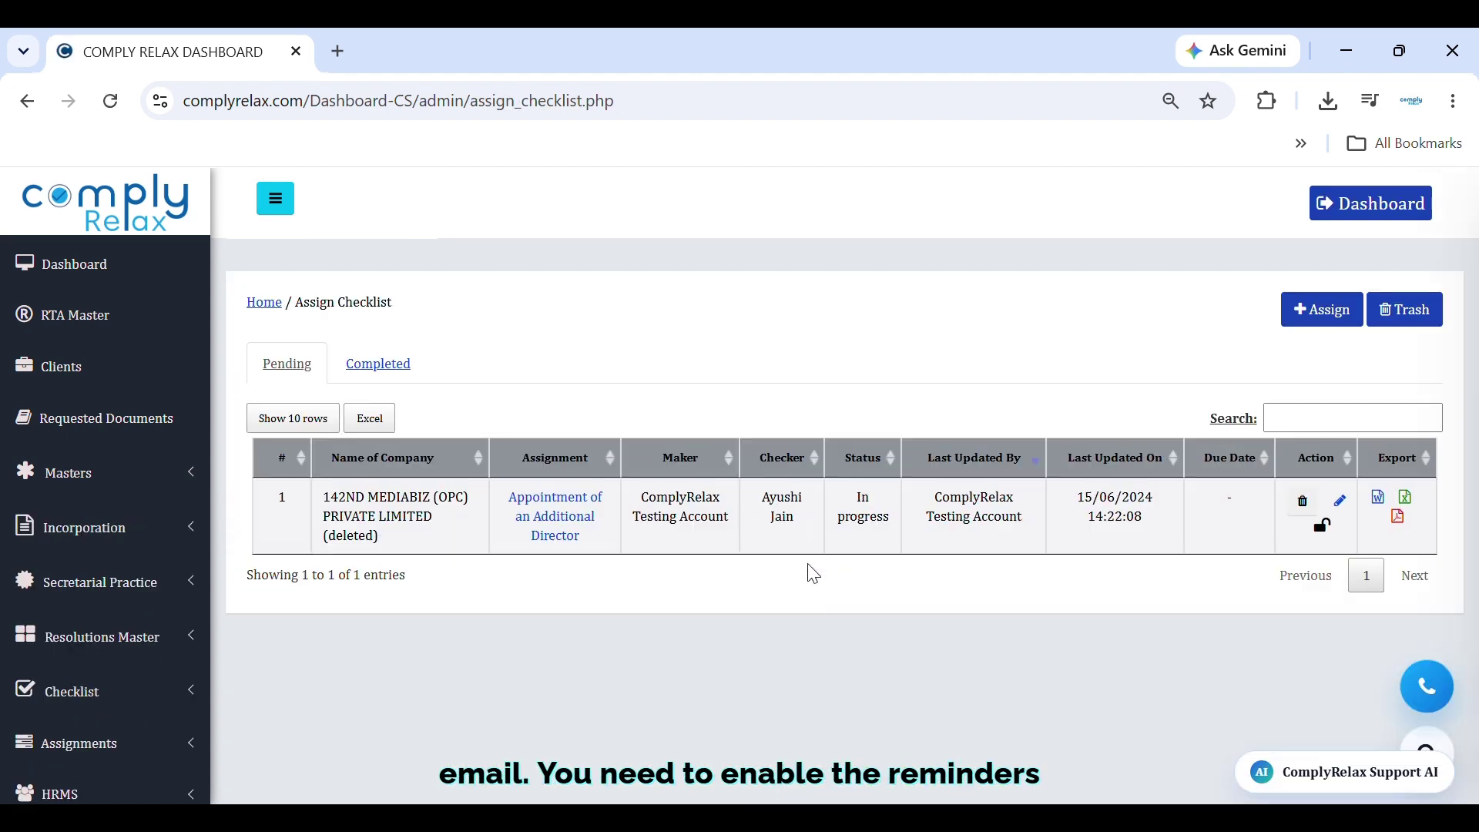
left_click(135, 269)
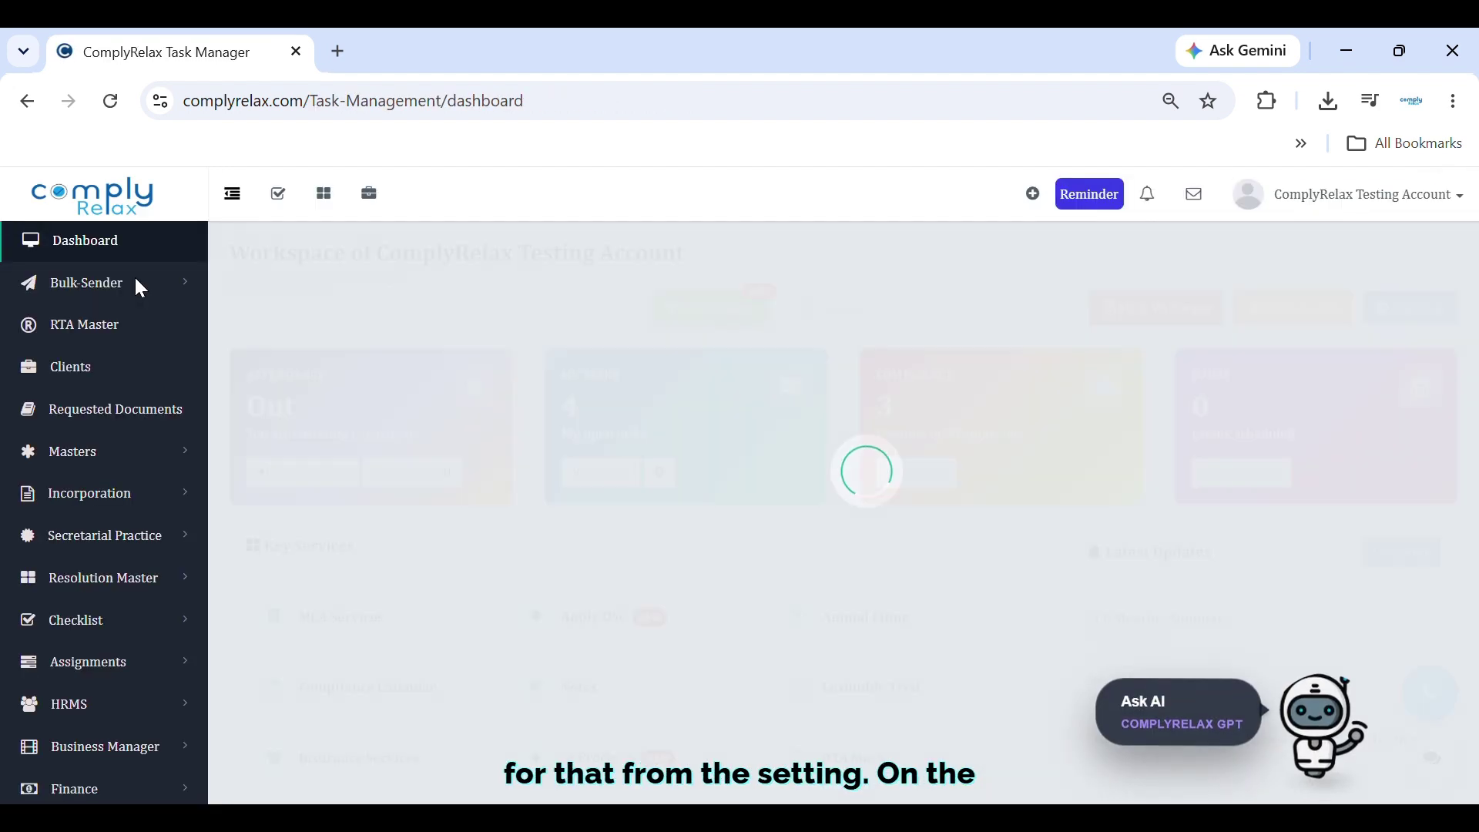
scroll(164, 684, "down", 3)
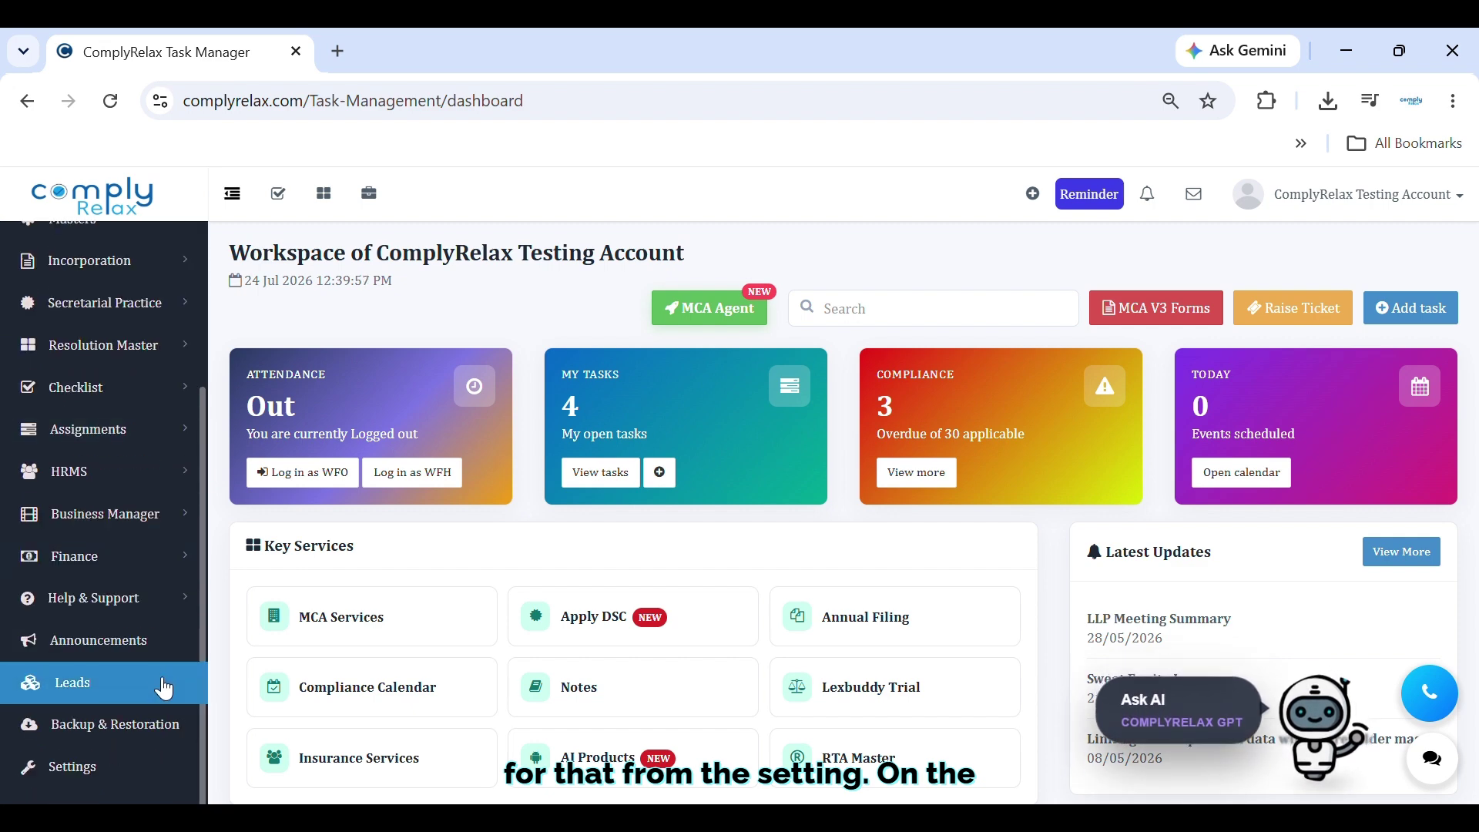
left_click(157, 768)
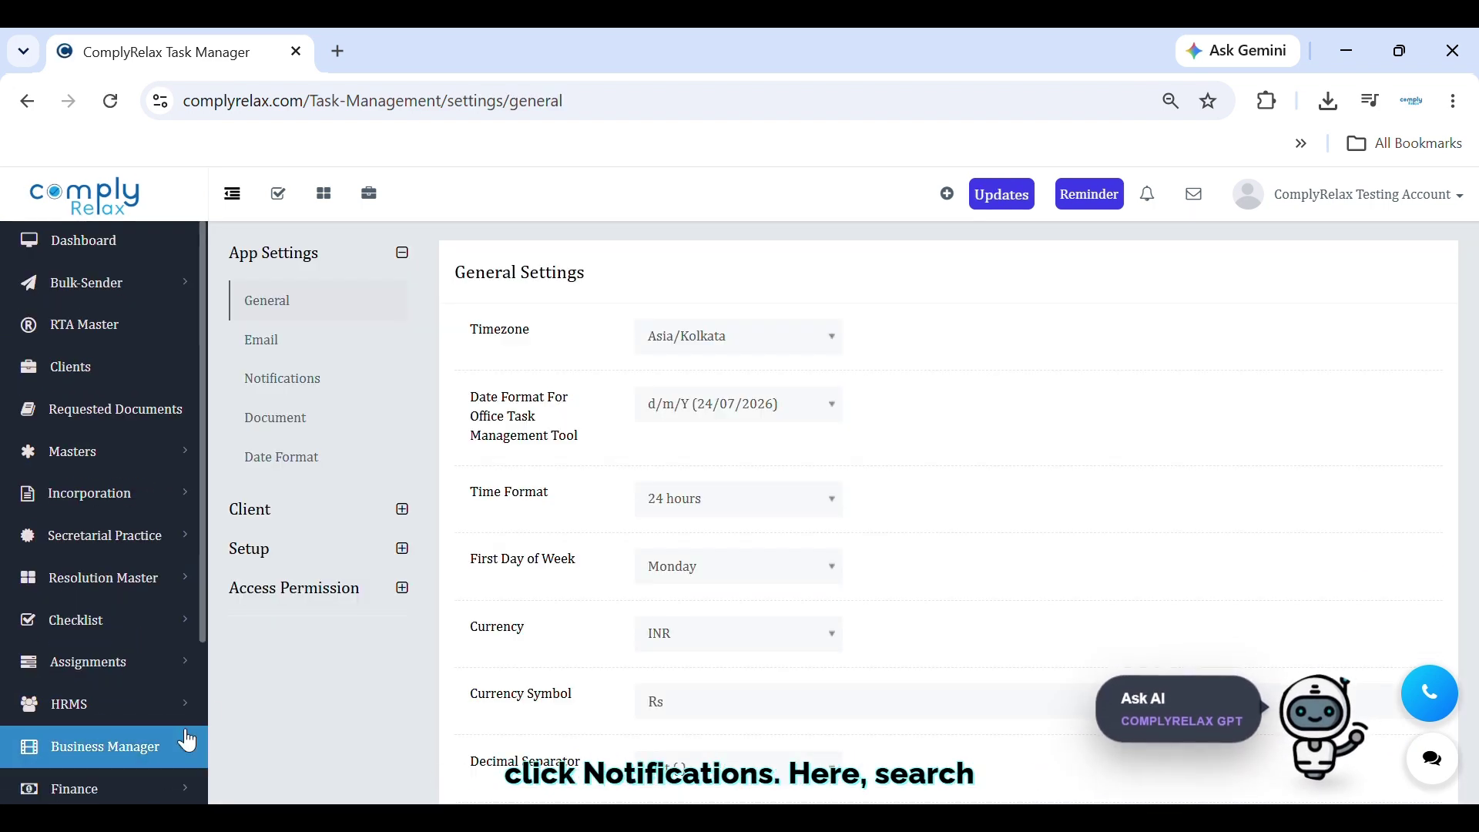
left_click(328, 382)
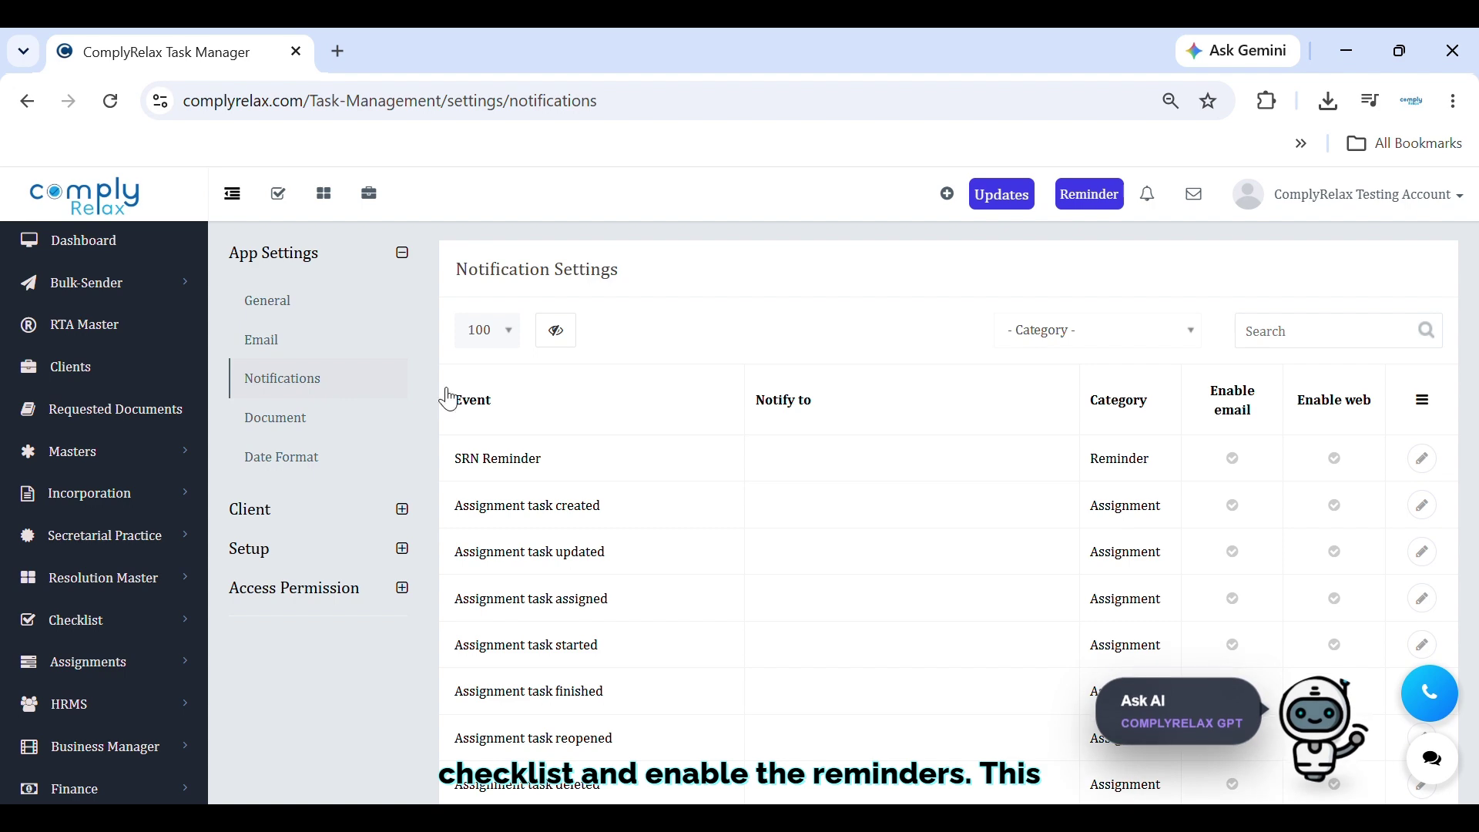
Step: Search the notification events for "Check" and open the Checklist due date Reminder for editing
left_click(1371, 345)
type("Check")
left_click(1431, 471)
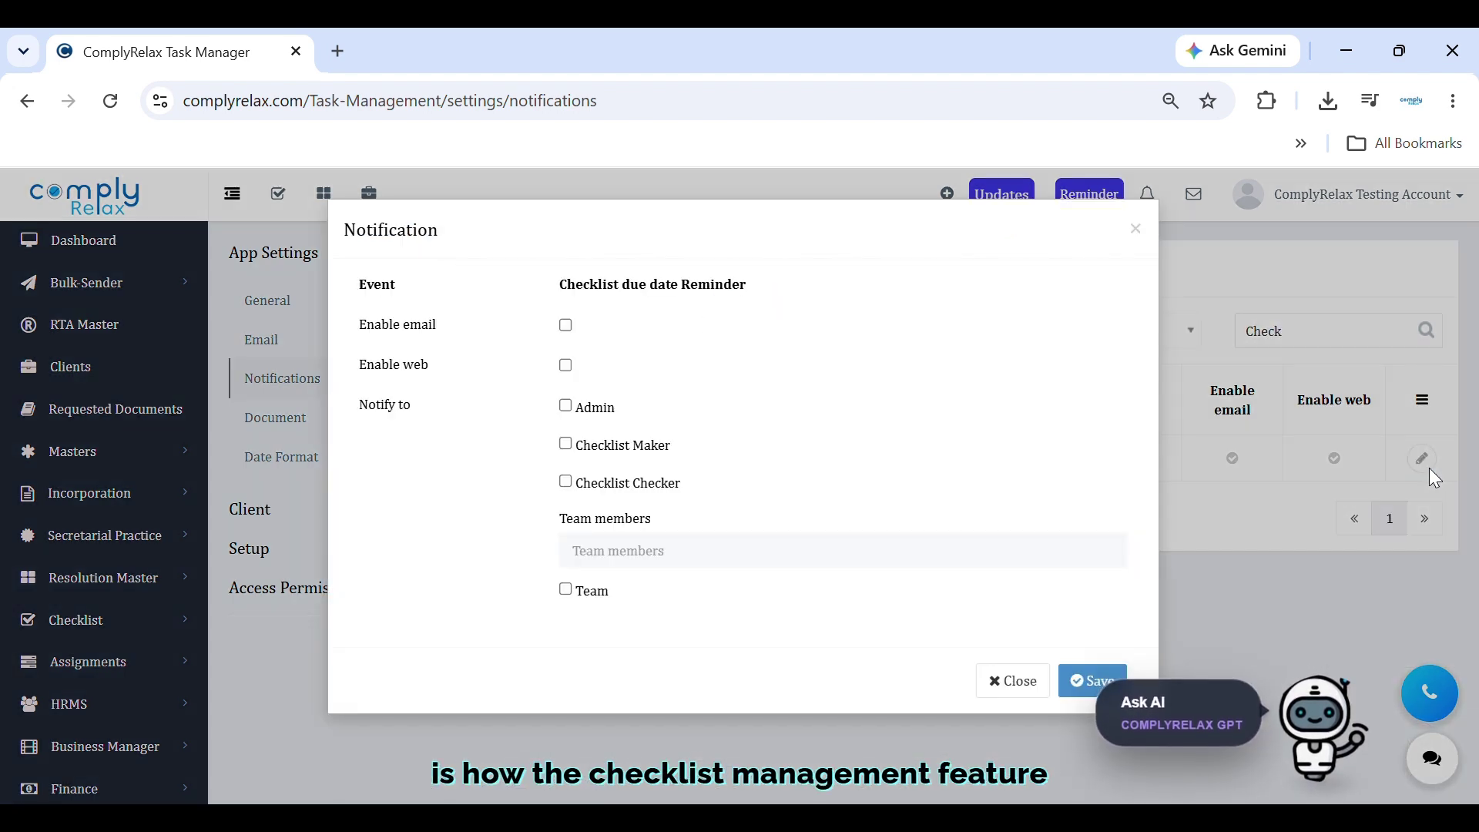